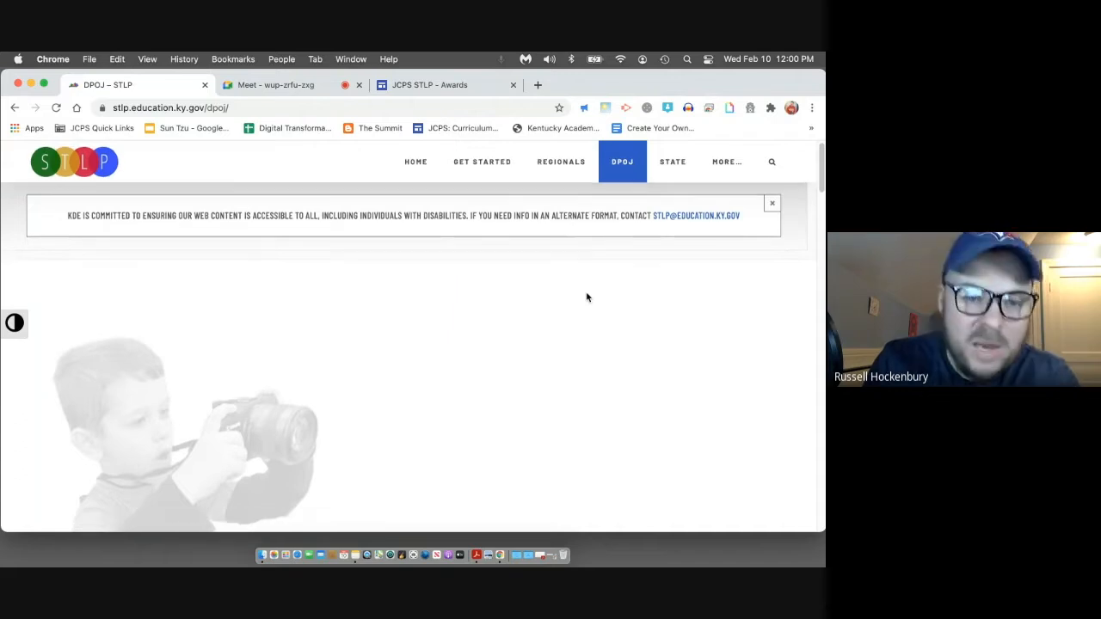
Review the DPOJ page's product, exemplar, FAQ and registration sections, and open the STLP DPOJ registration form to read its introduction.
scroll(587, 297, "down", 4)
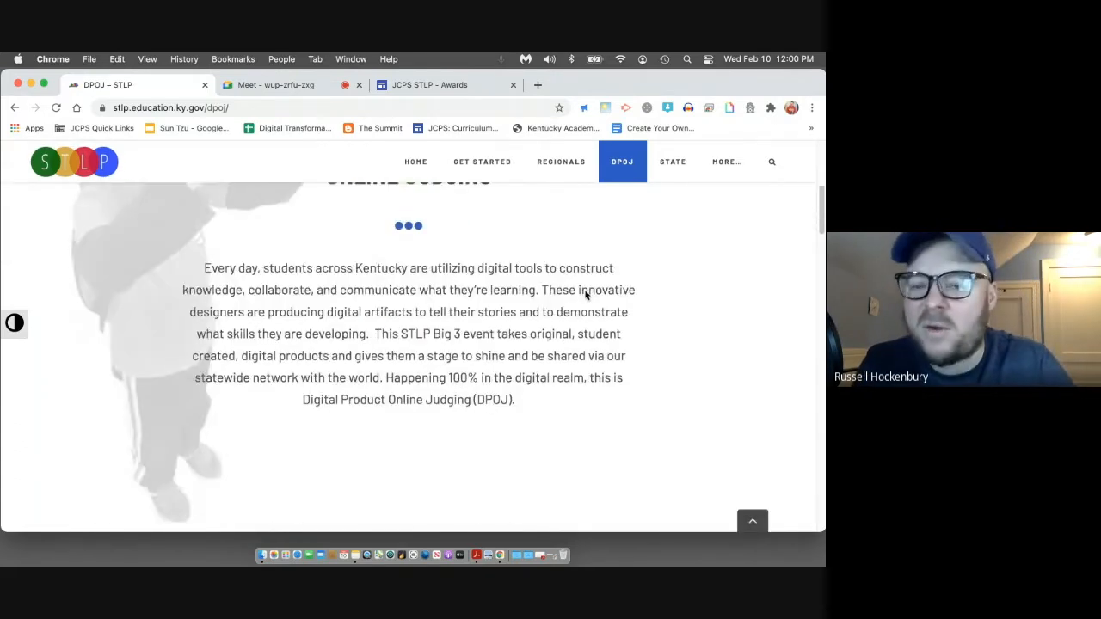
scroll(586, 288, "down", 6)
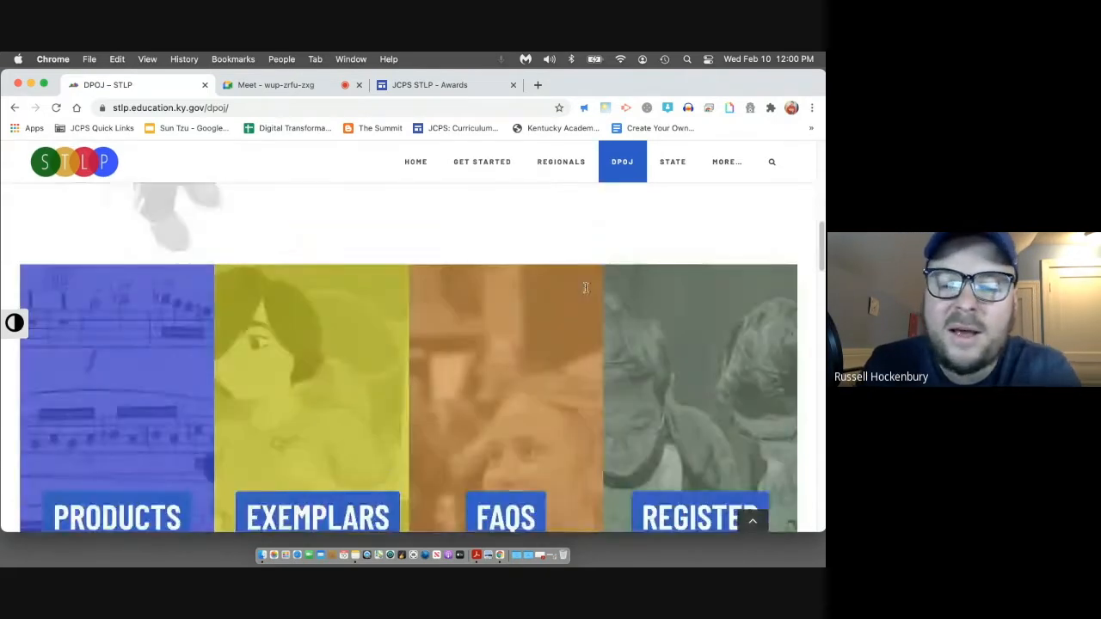
scroll(159, 441, "down", 1)
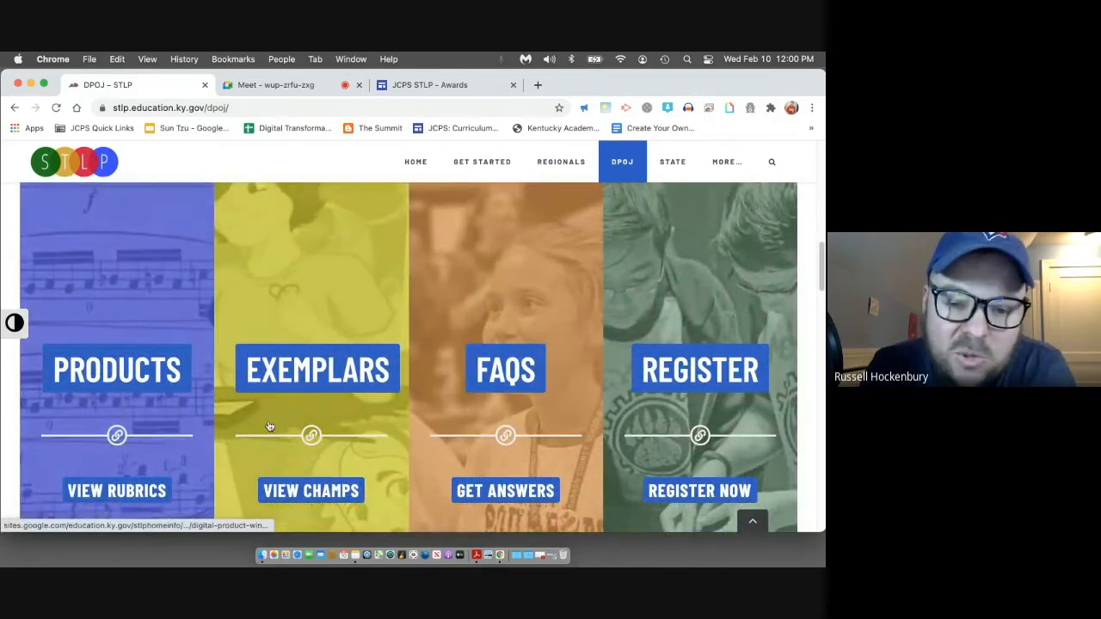
scroll(292, 421, "down", 1)
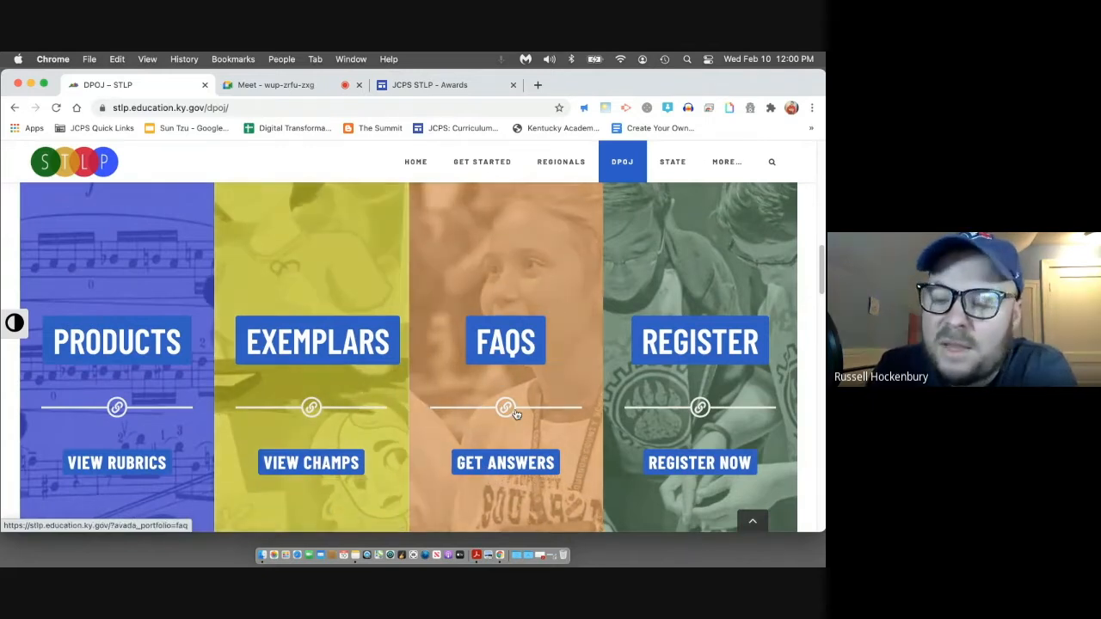
scroll(689, 355, "down", 1)
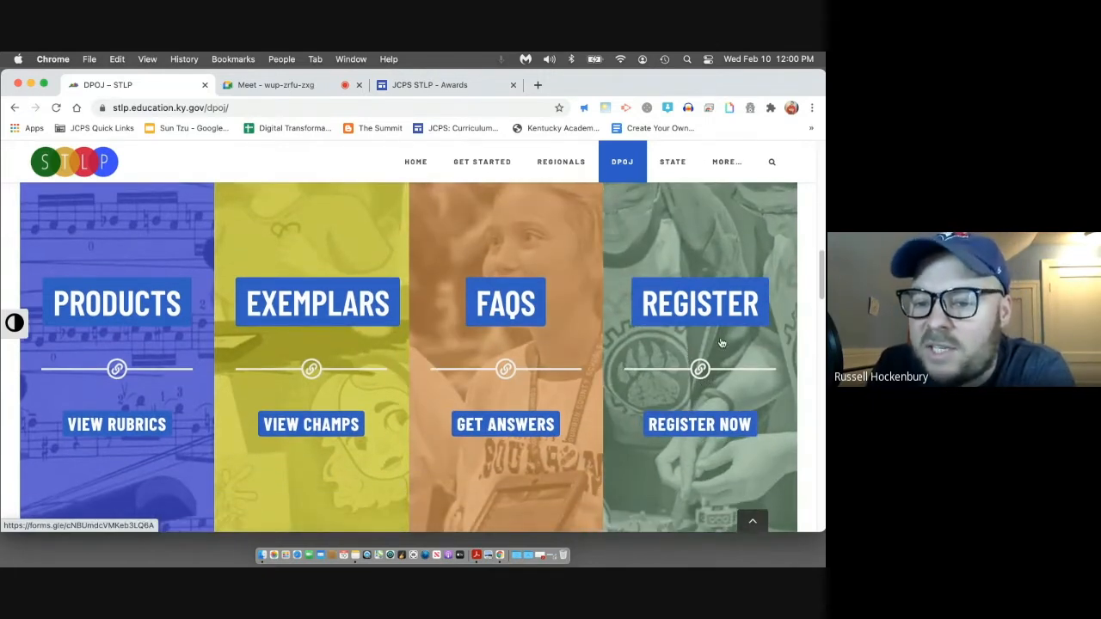
scroll(716, 379, "down", 1)
left_click(711, 403)
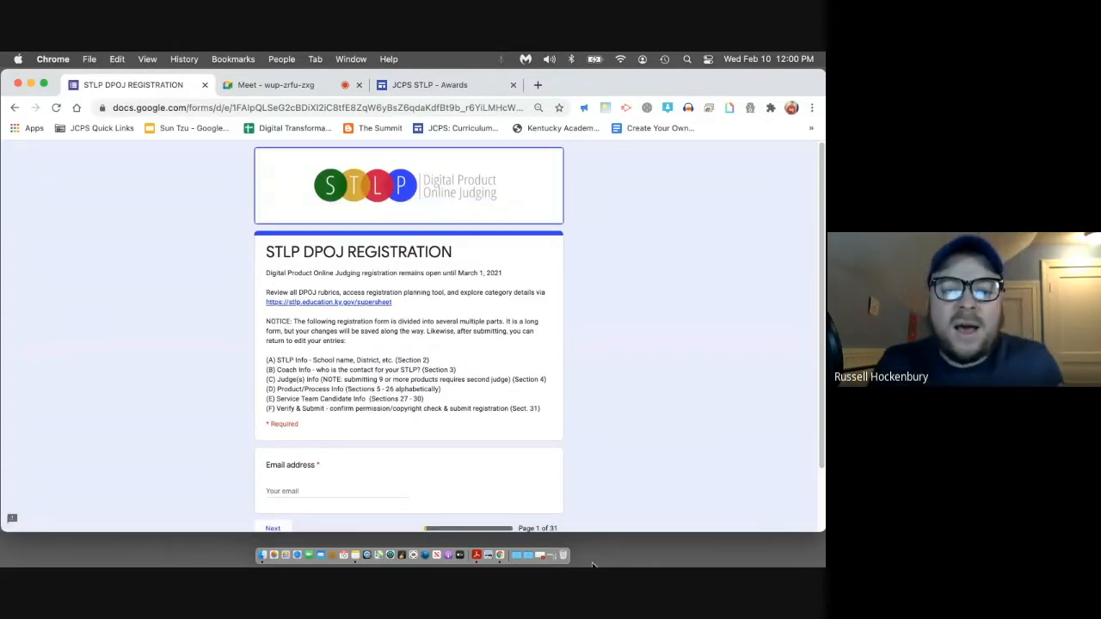
scroll(615, 459, "down", 2)
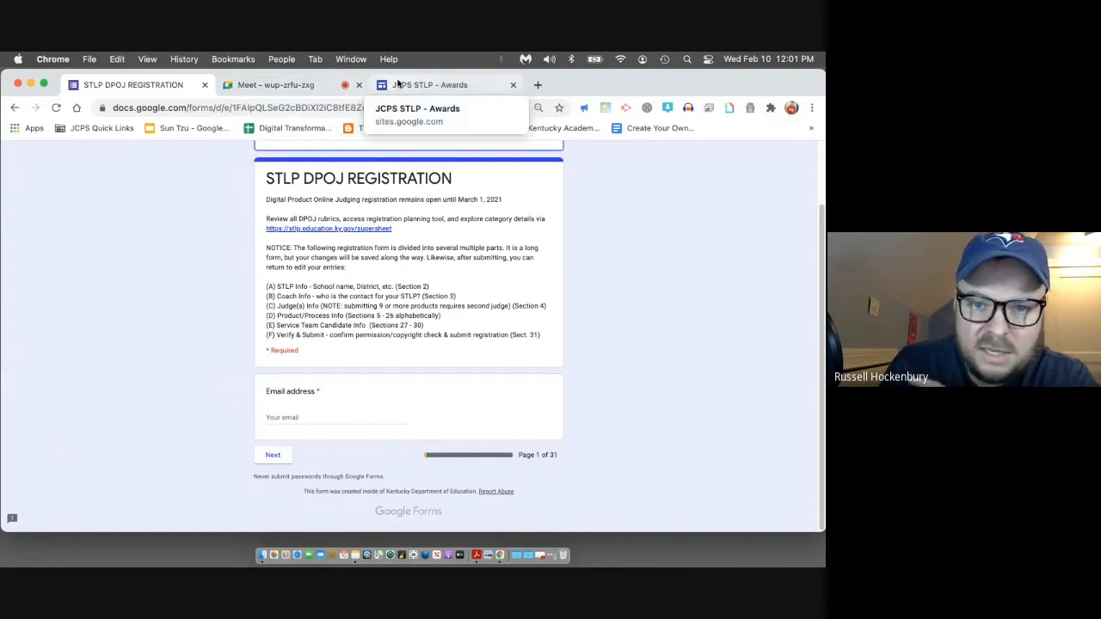
Switch to the JCPS STLP Awards page and view the first-place technical writing and graphic design winners.
left_click(467, 87)
scroll(506, 351, "down", 1)
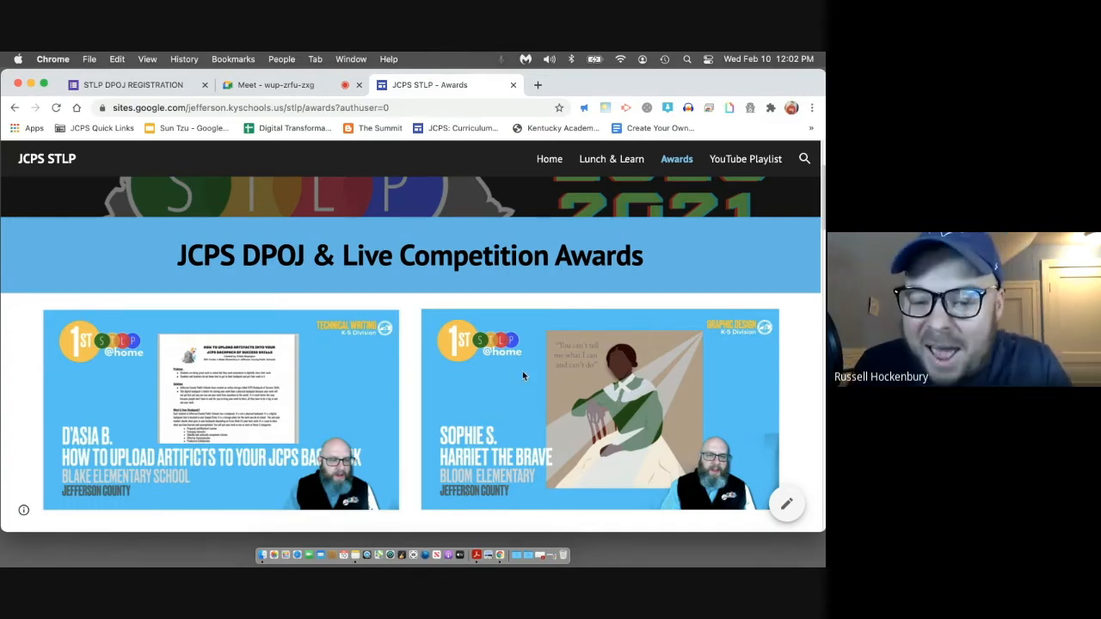
scroll(601, 397, "down", 1)
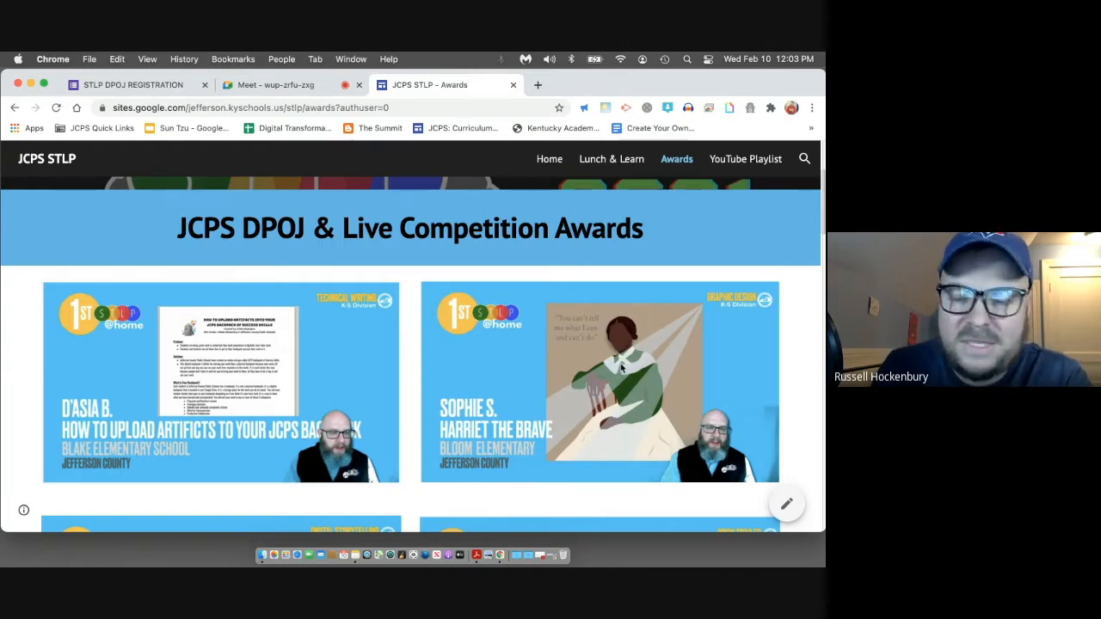
Search Google for "vector art" in a new browser tab and show the image results.
left_click(538, 86)
type("ve")
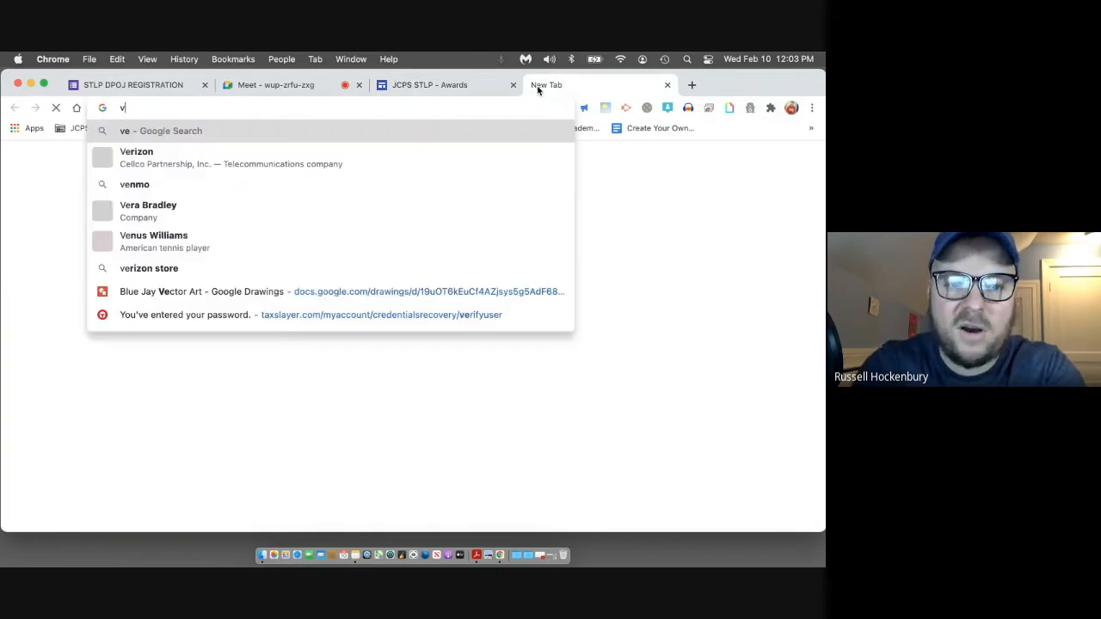
type("ctor art")
key("Return")
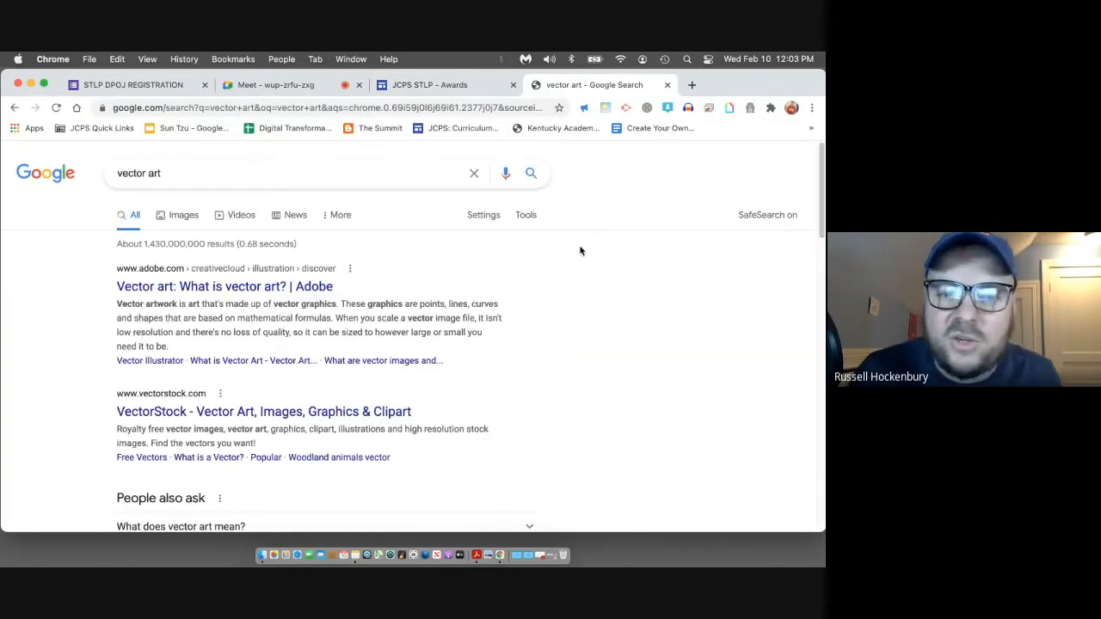
left_click(183, 215)
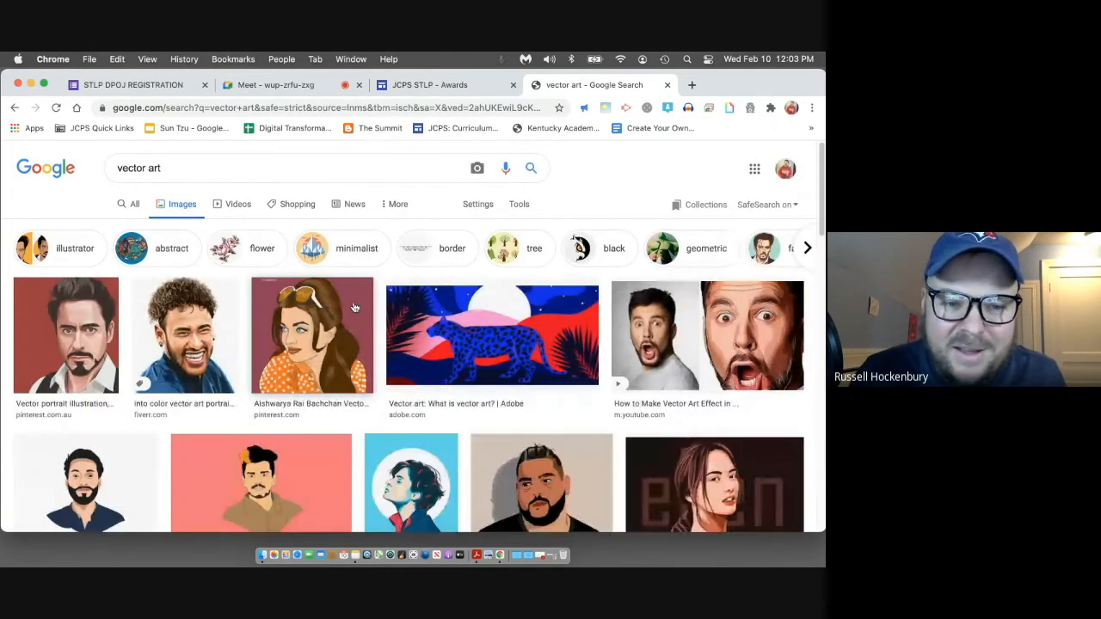
Browse the vector art examples and preview Adobe's blue leopard illustration.
scroll(113, 330, "down", 1)
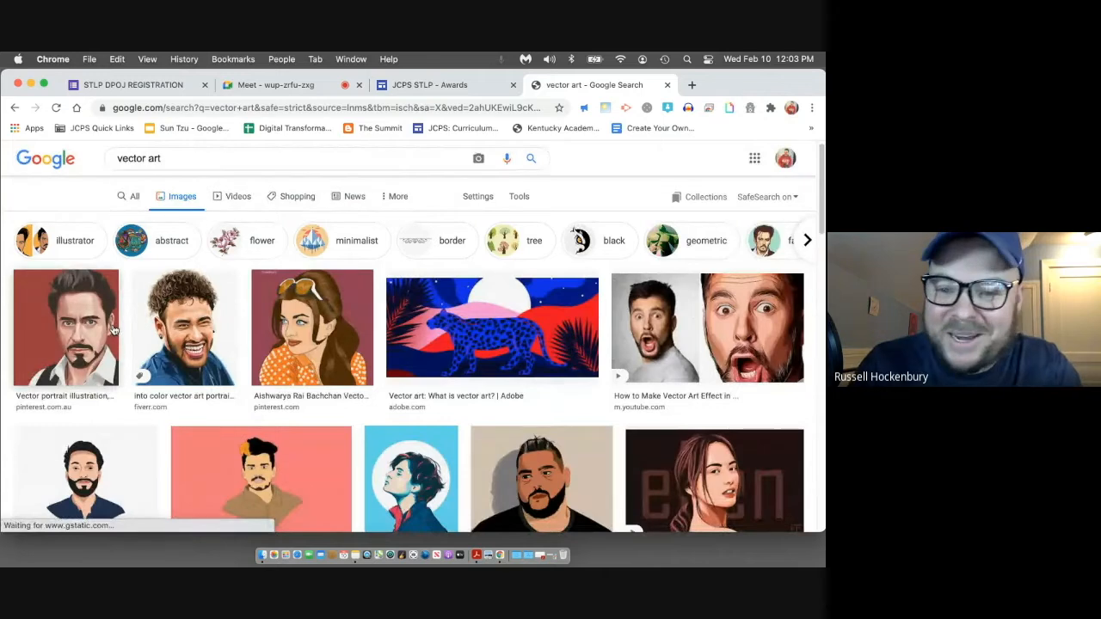
scroll(258, 387, "down", 3)
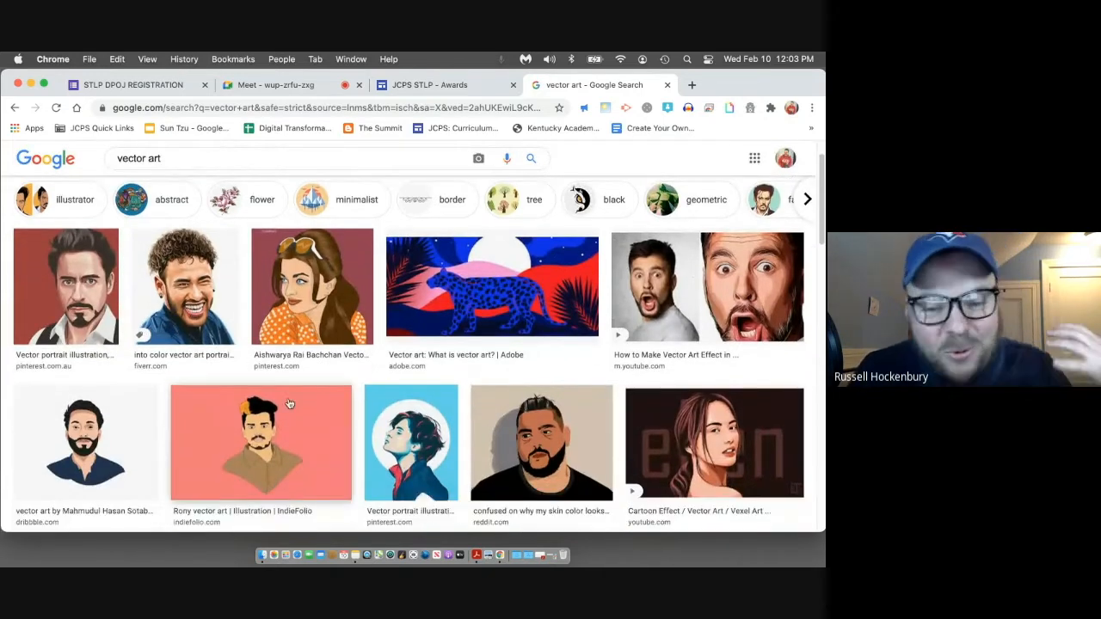
scroll(290, 406, "down", 1)
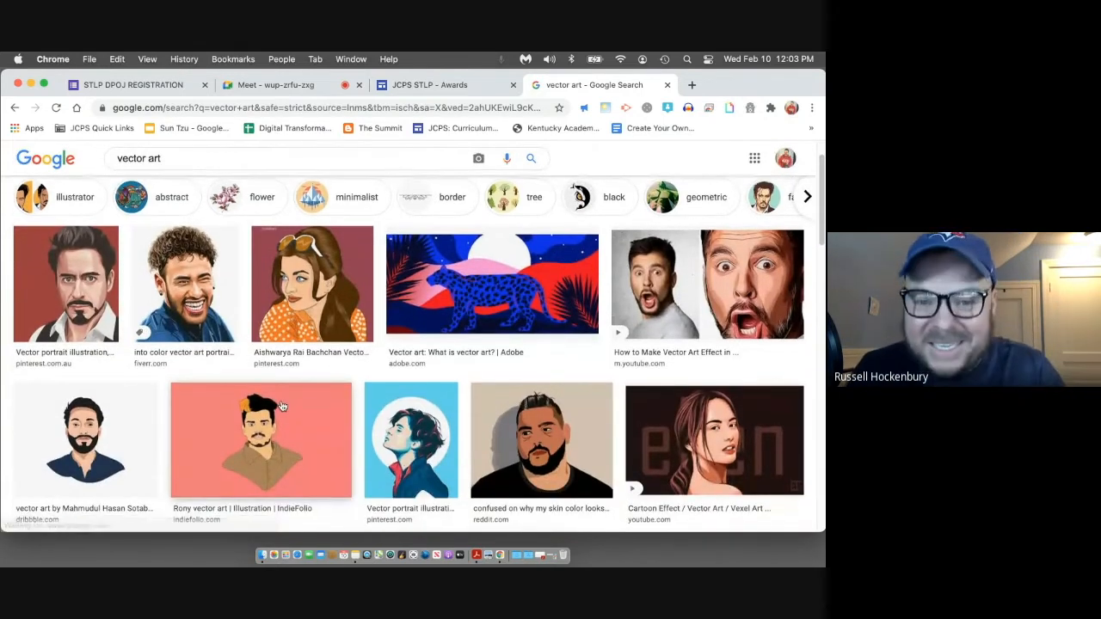
left_click(499, 308)
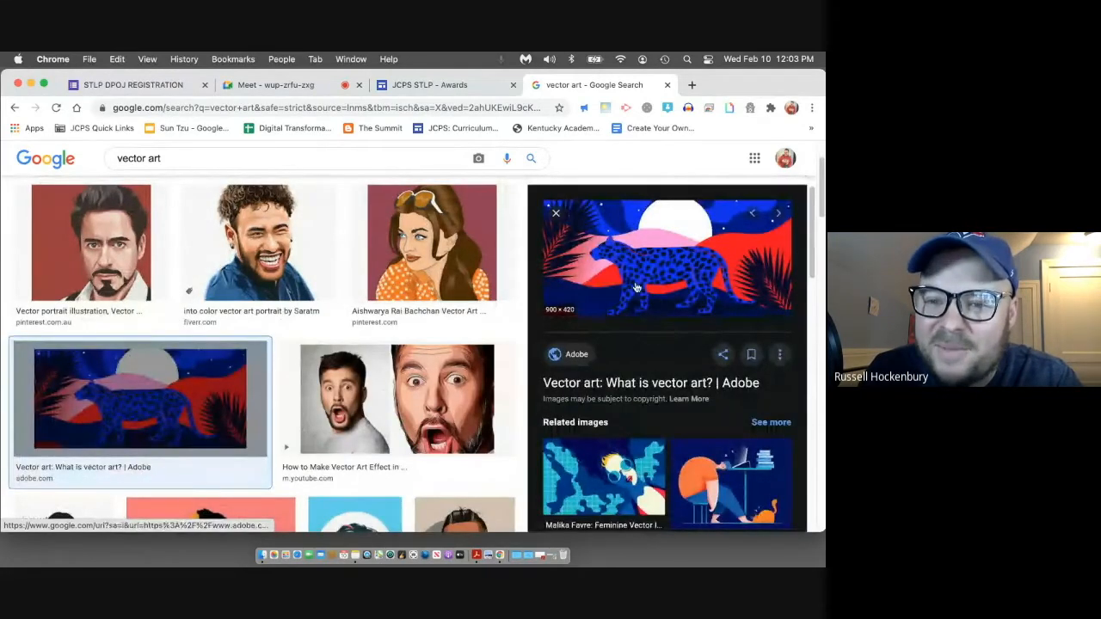
scroll(641, 289, "down", 1)
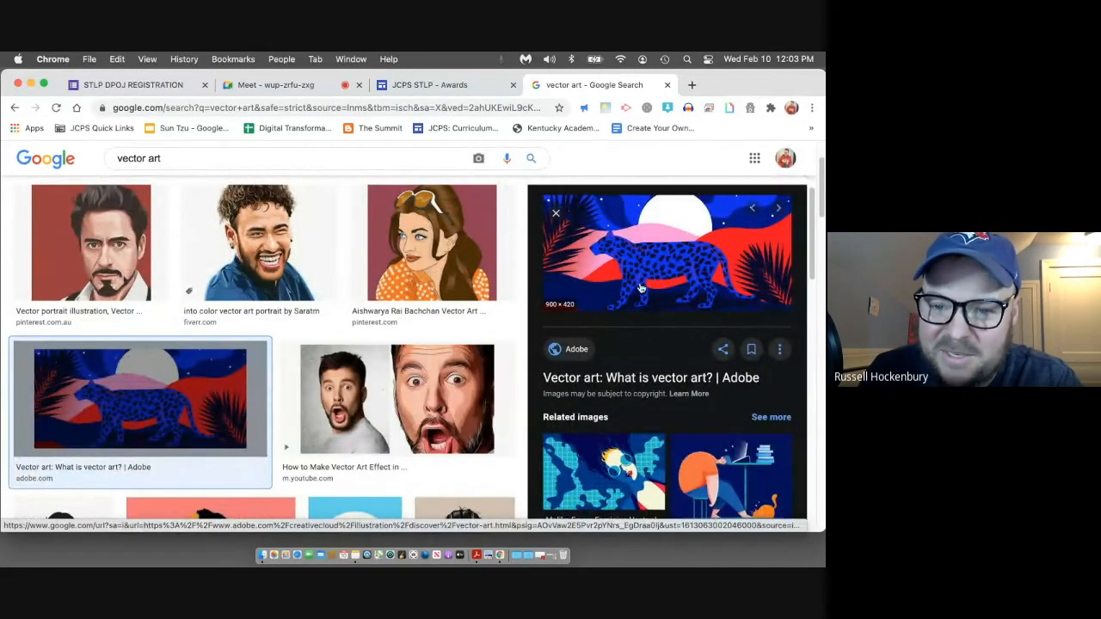
scroll(584, 434, "down", 1)
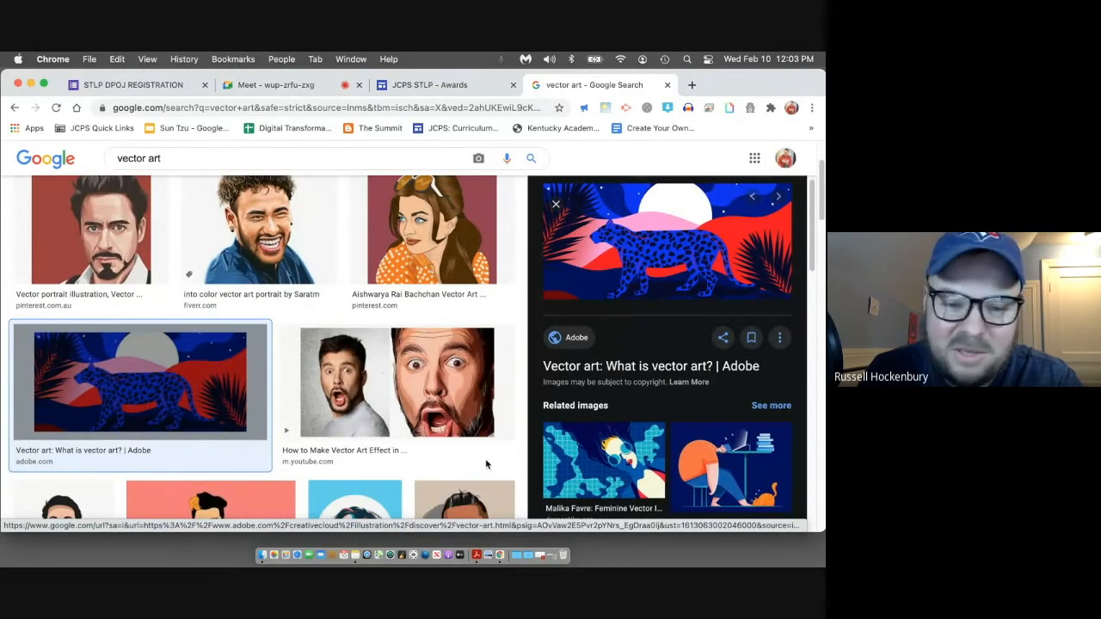
scroll(486, 465, "down", 3)
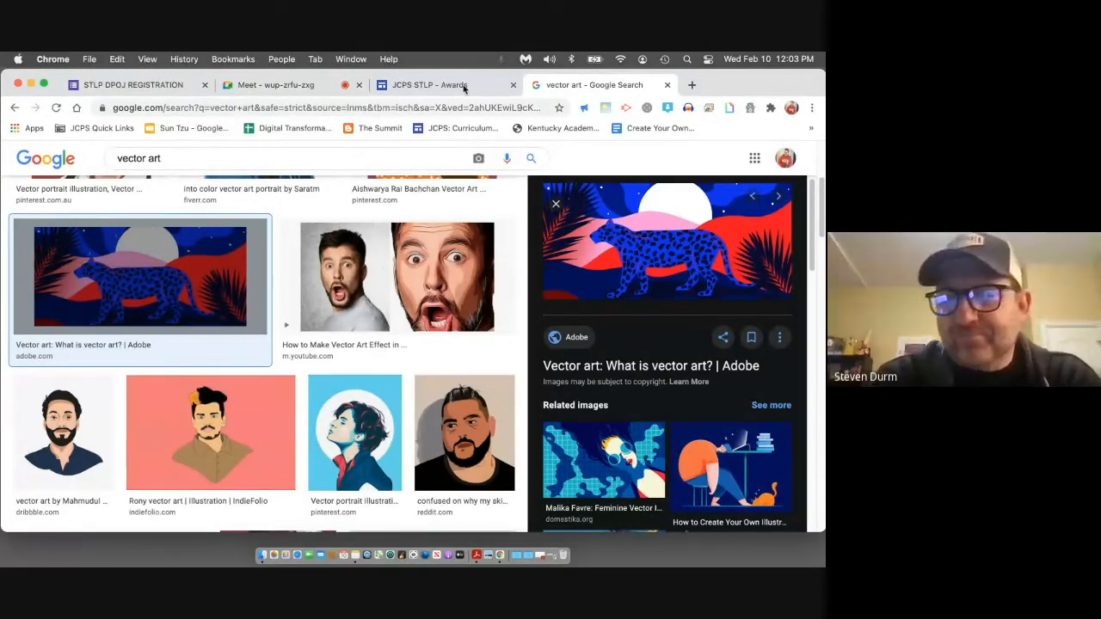
Go to google.com and open Google Drive from the Google apps.
left_click(475, 115)
type("google.com")
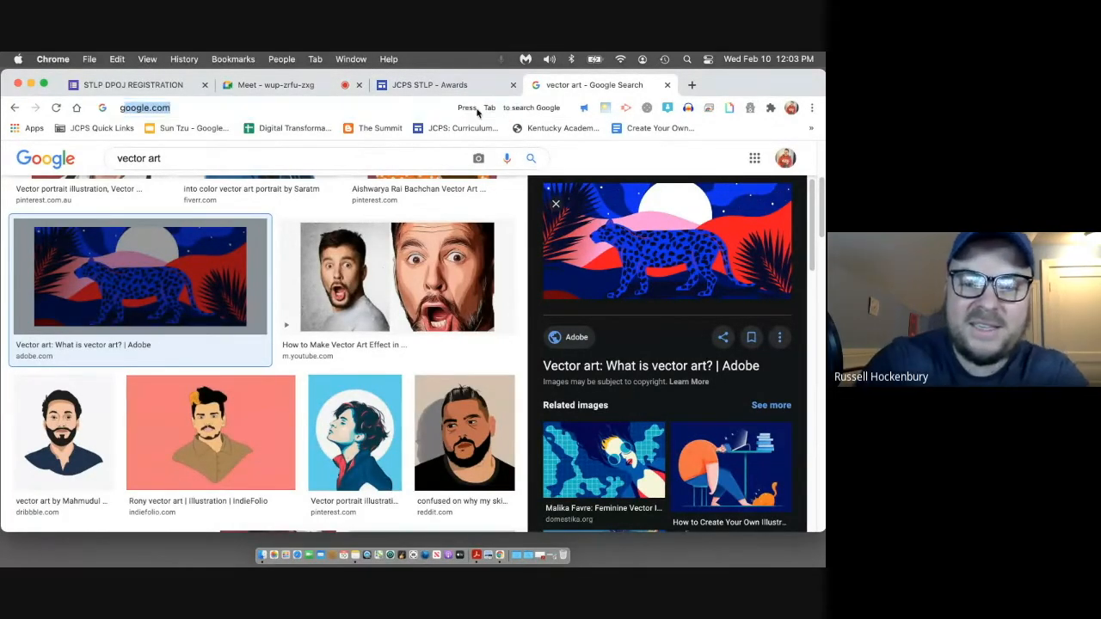
key("Return")
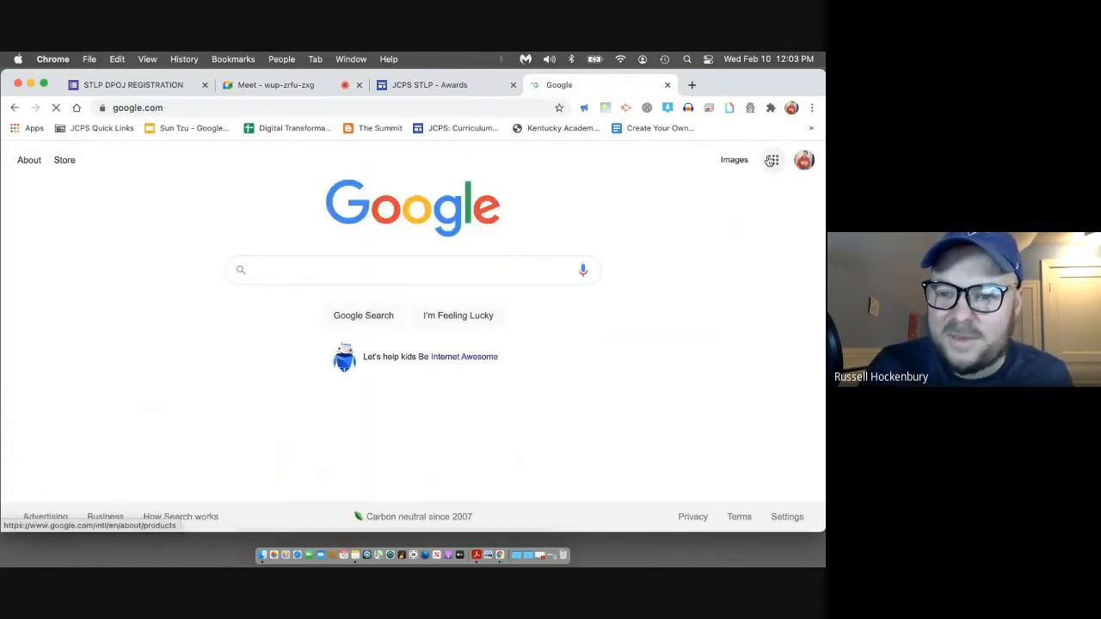
left_click(774, 162)
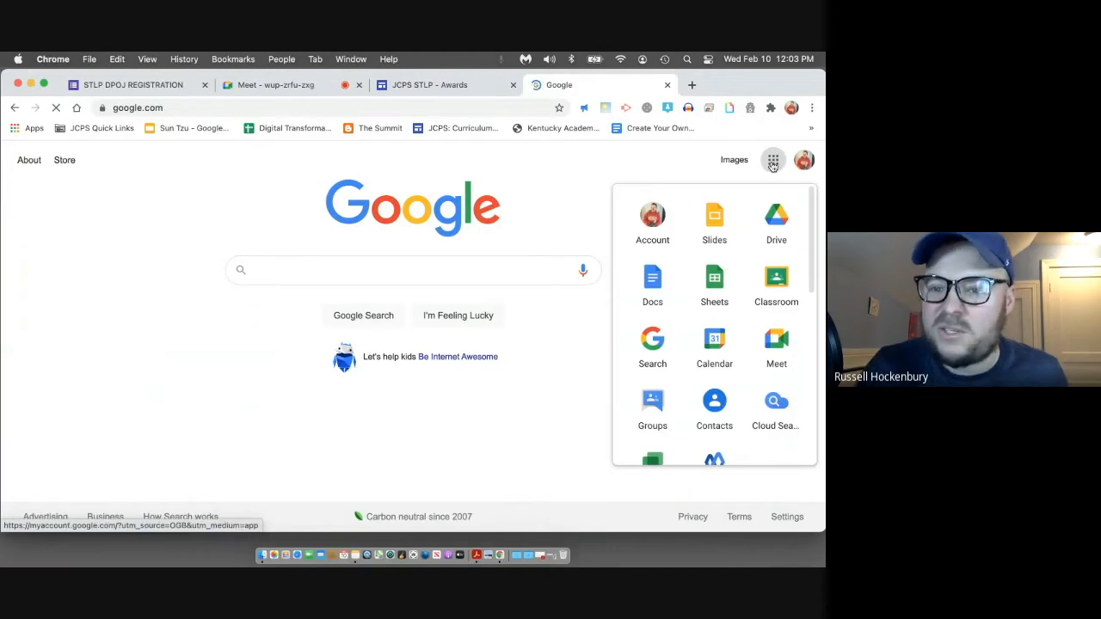
left_click(775, 220)
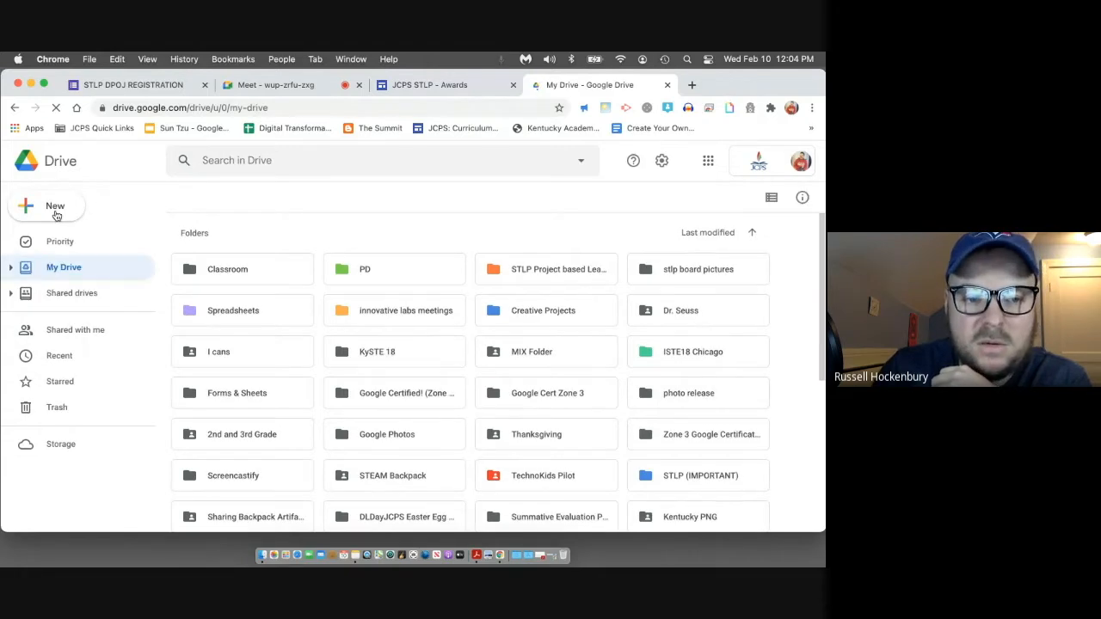
Create a new Google Drawings file in My Drive.
left_click(55, 208)
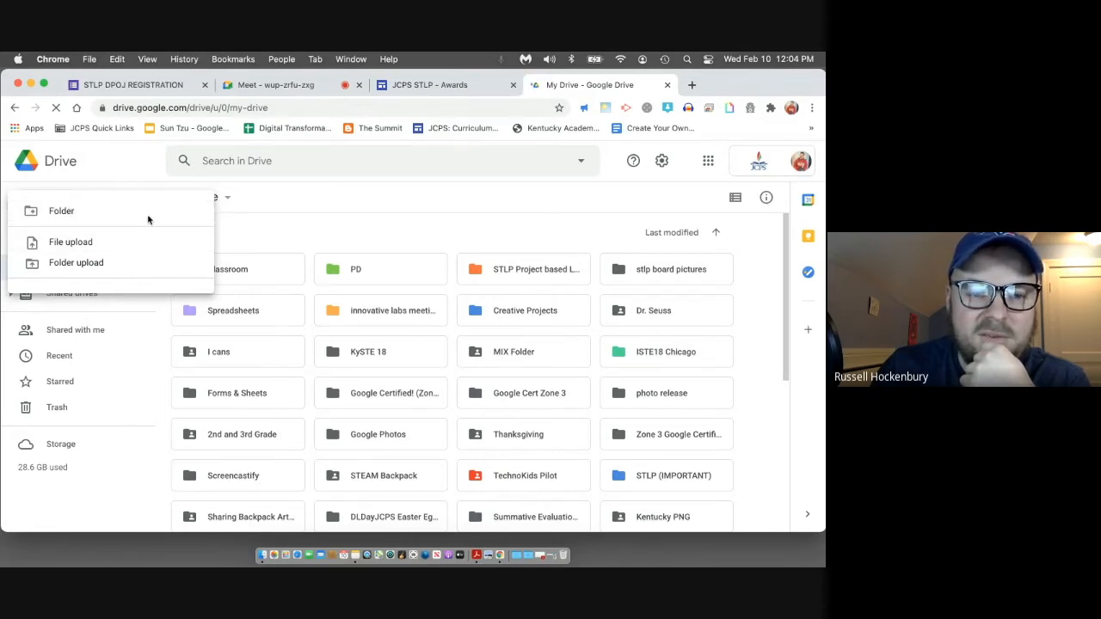
left_click(63, 215)
left_click(63, 215)
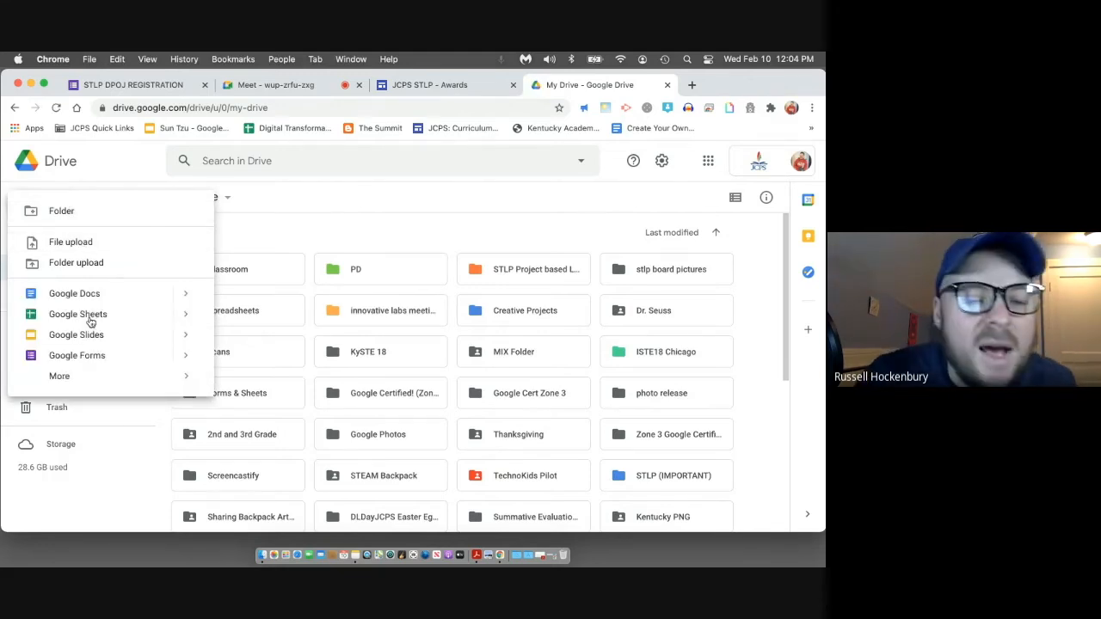
mouse_move(86, 386)
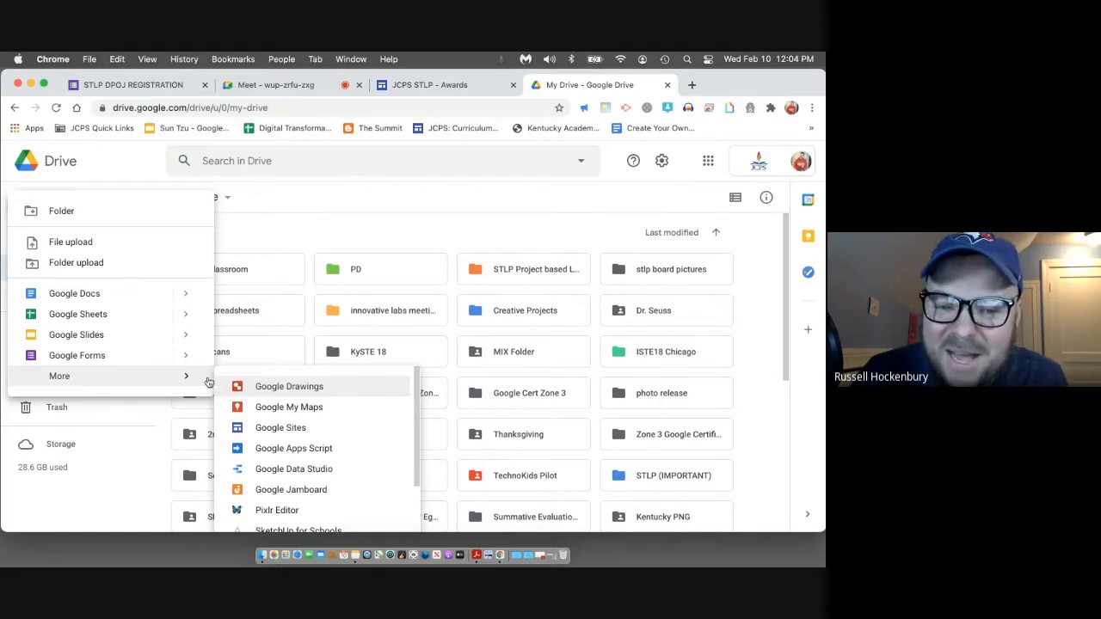
left_click(267, 390)
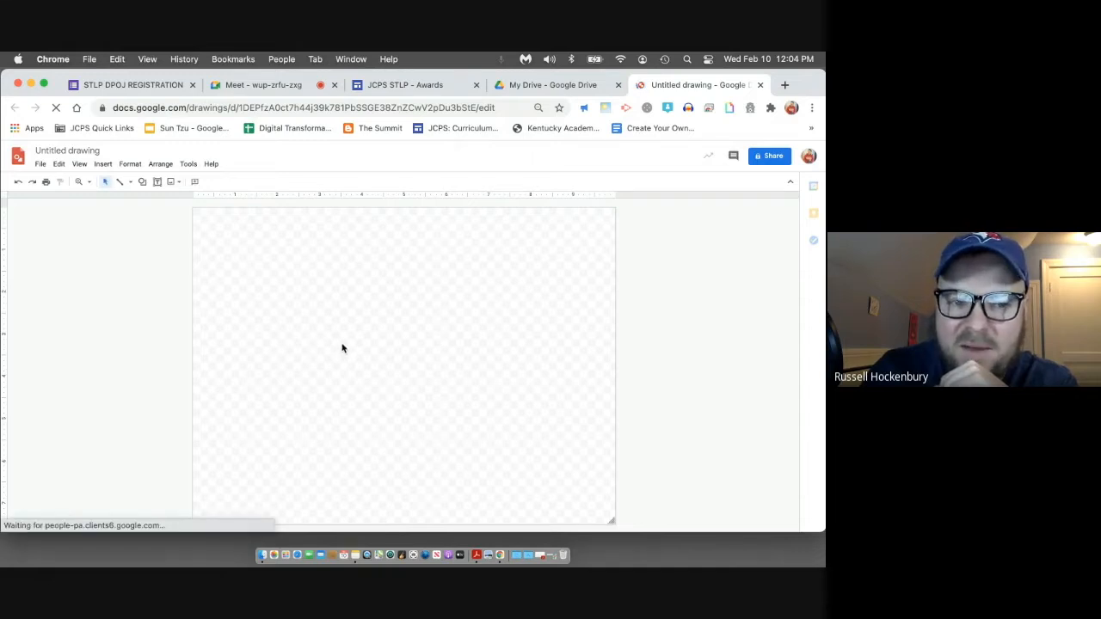
Rename the untitled drawing as "Cardinal".
left_click(86, 150)
type("C")
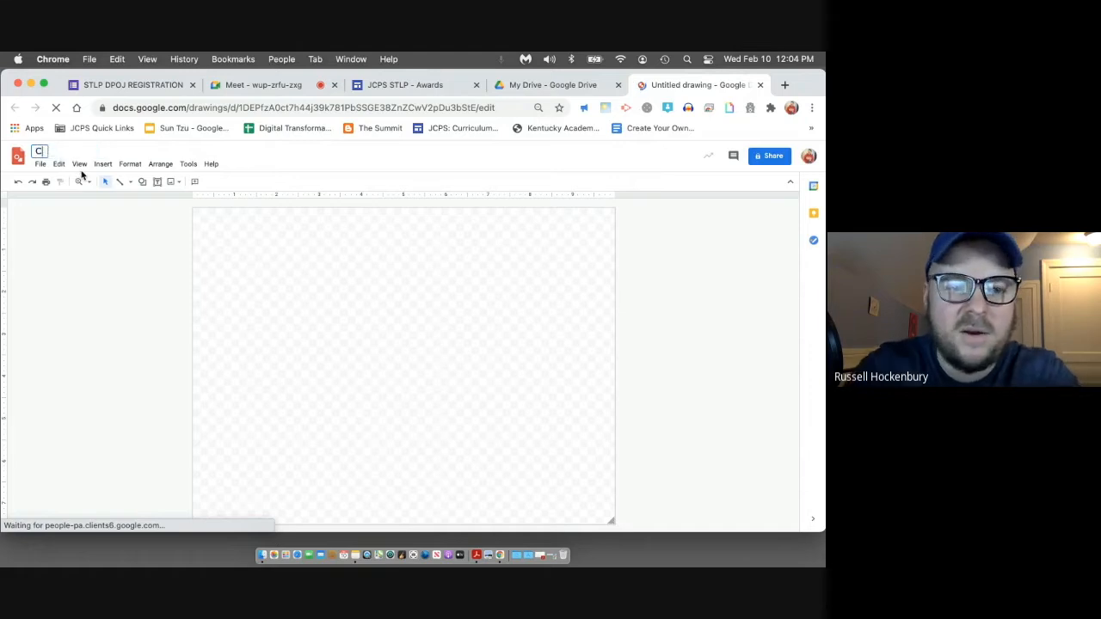
type("ardina")
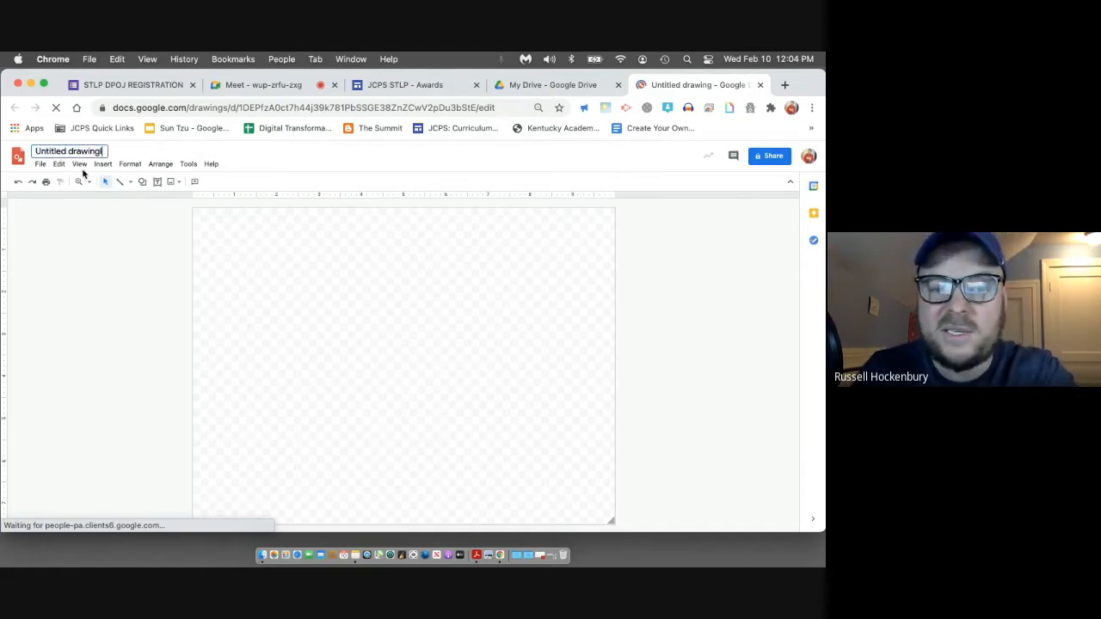
left_click(88, 152)
type("C")
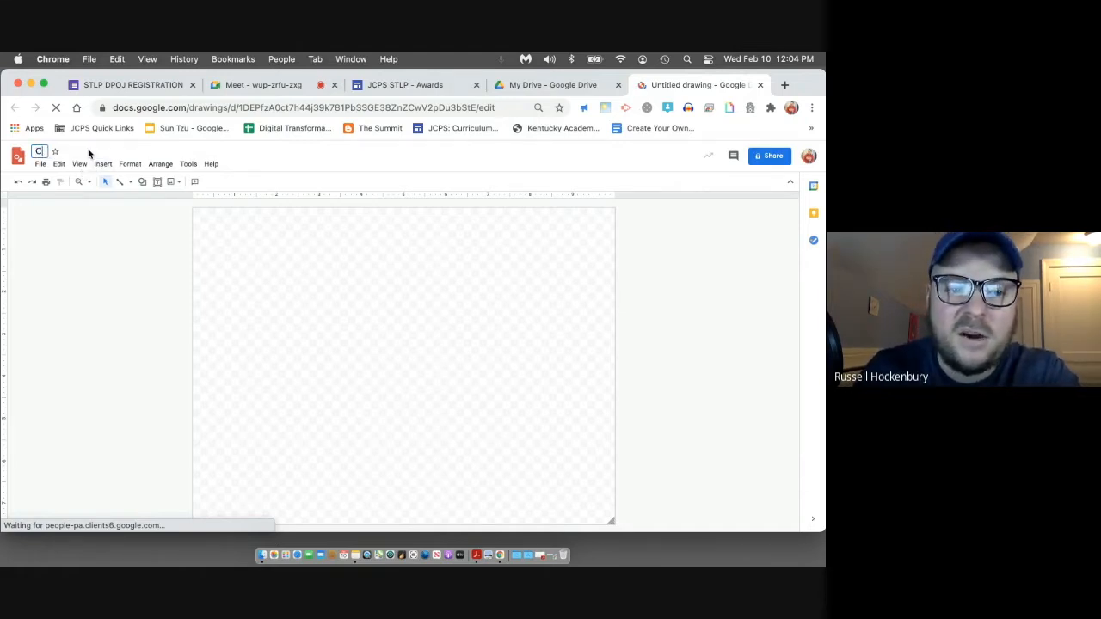
type("ardinal")
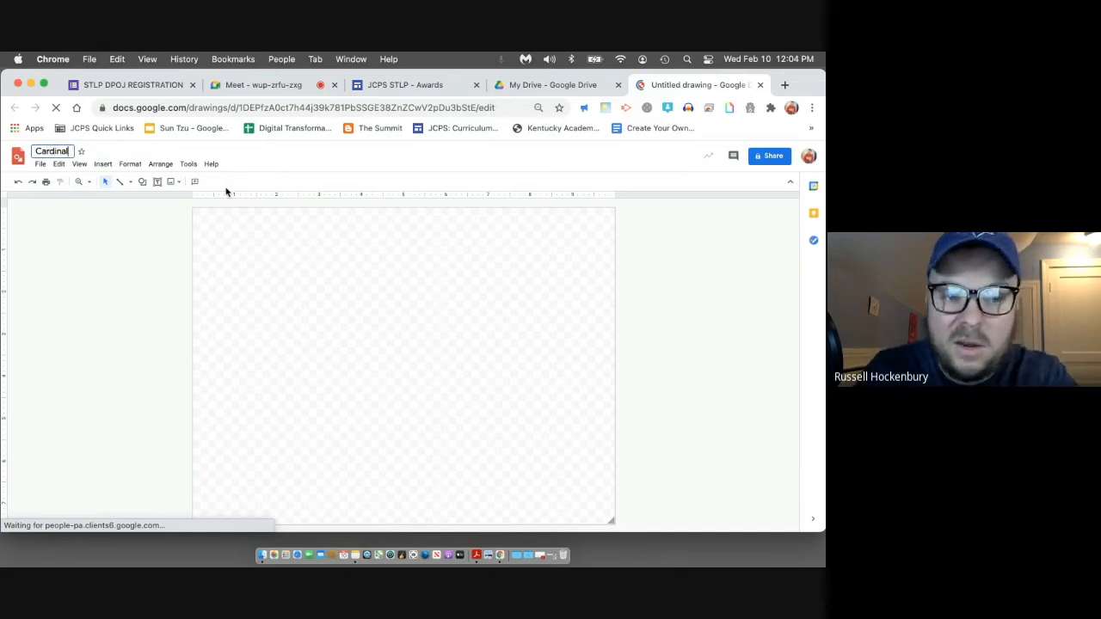
key("Return")
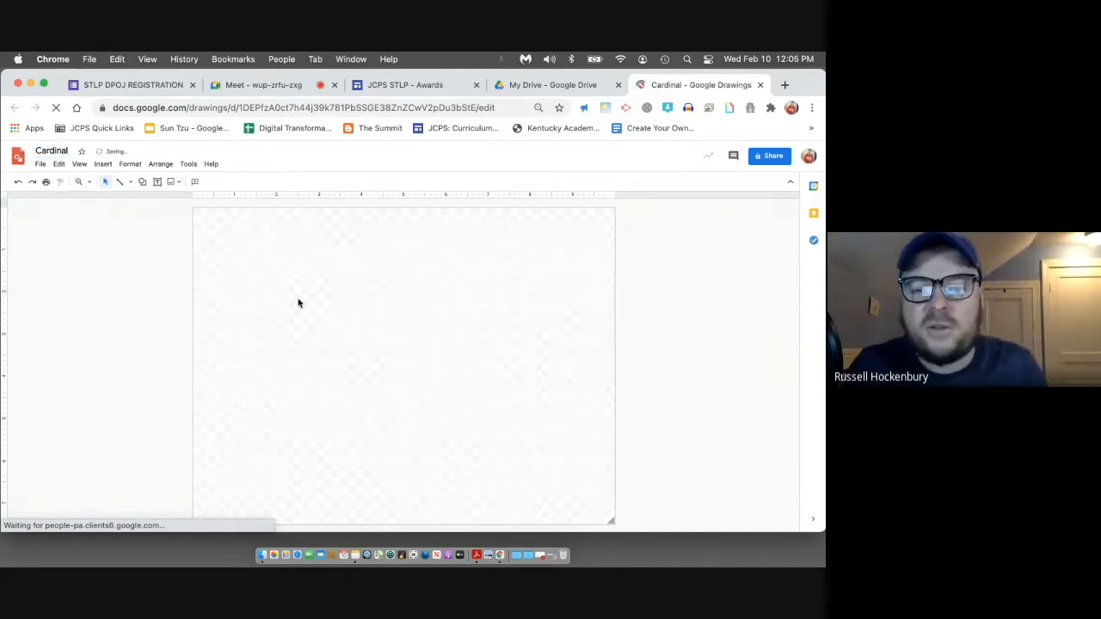
Set the drawing canvas background to solid white.
right_click(302, 290)
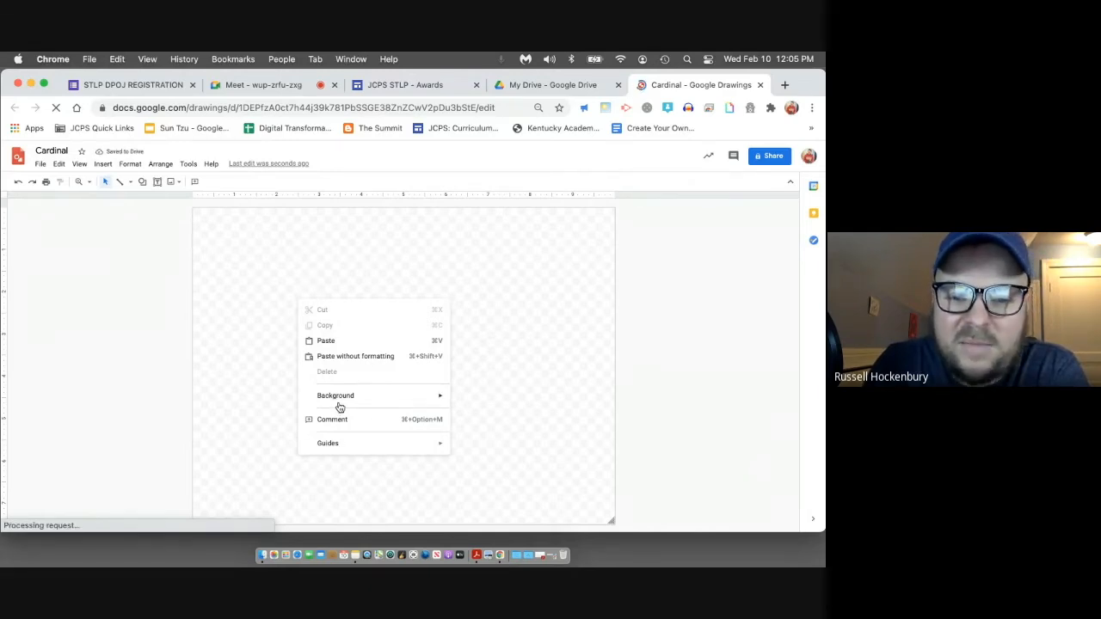
mouse_move(404, 397)
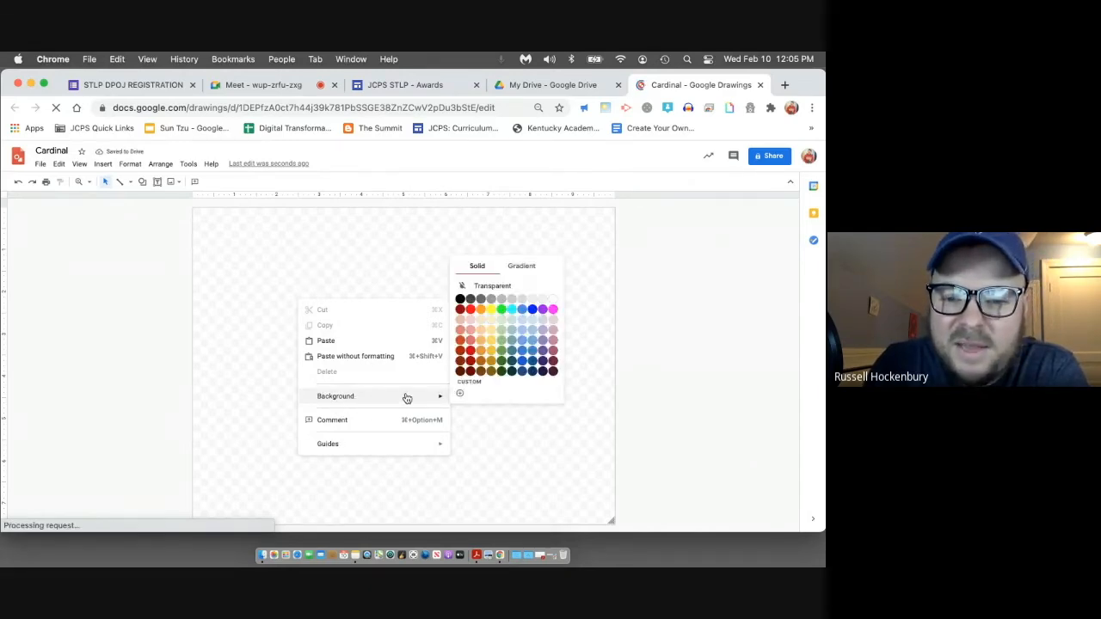
left_click(554, 301)
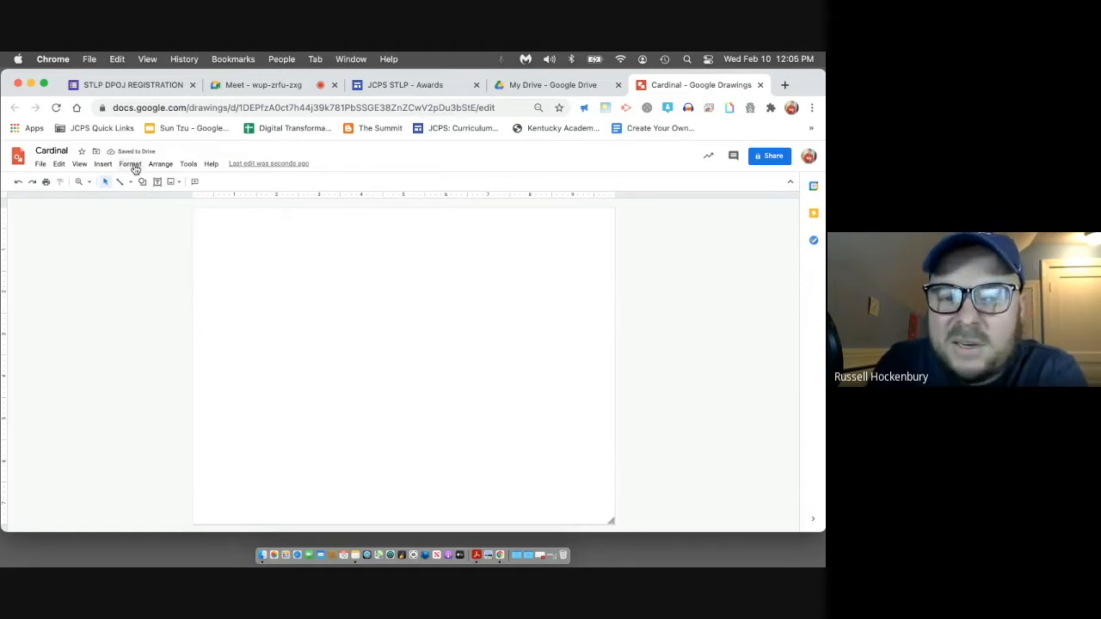
Search the web for images of "cardinal" to insert into the drawing.
left_click(102, 164)
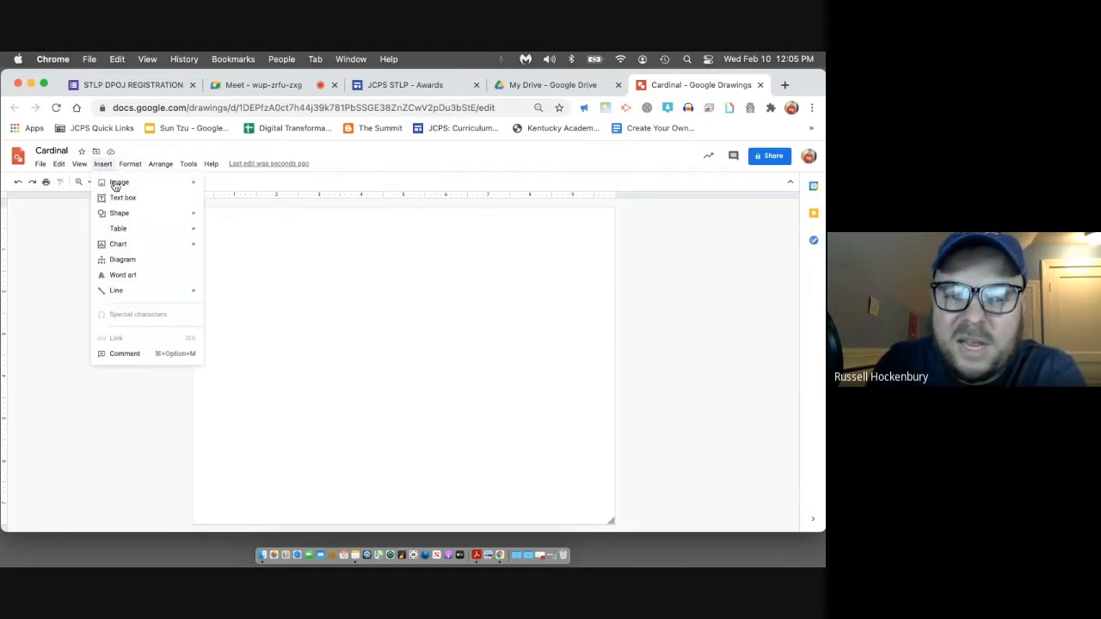
mouse_move(118, 184)
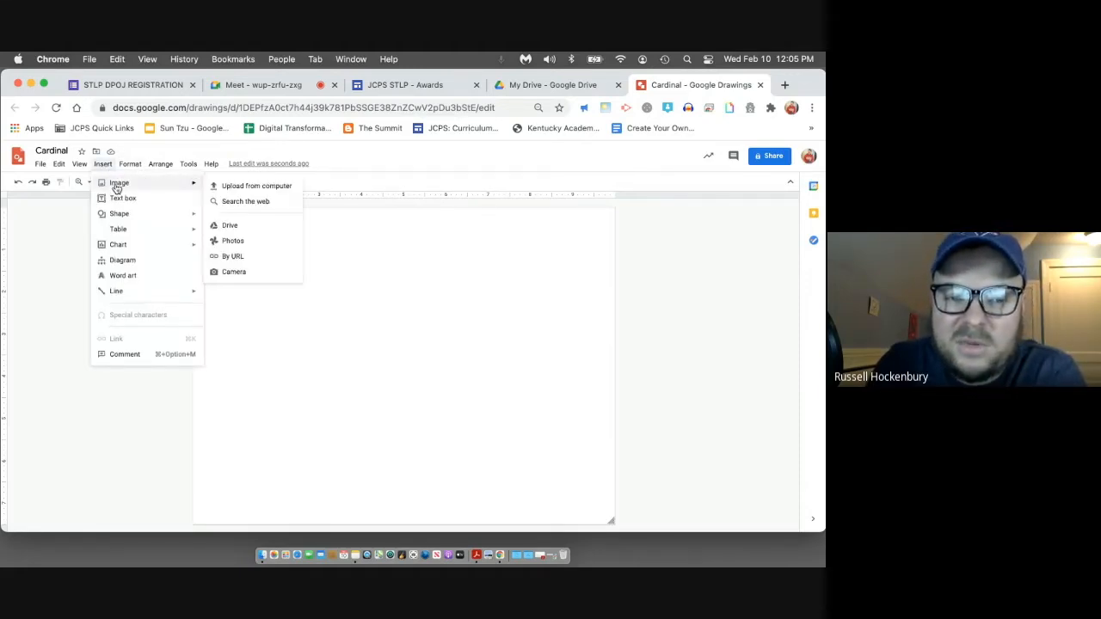
left_click(250, 202)
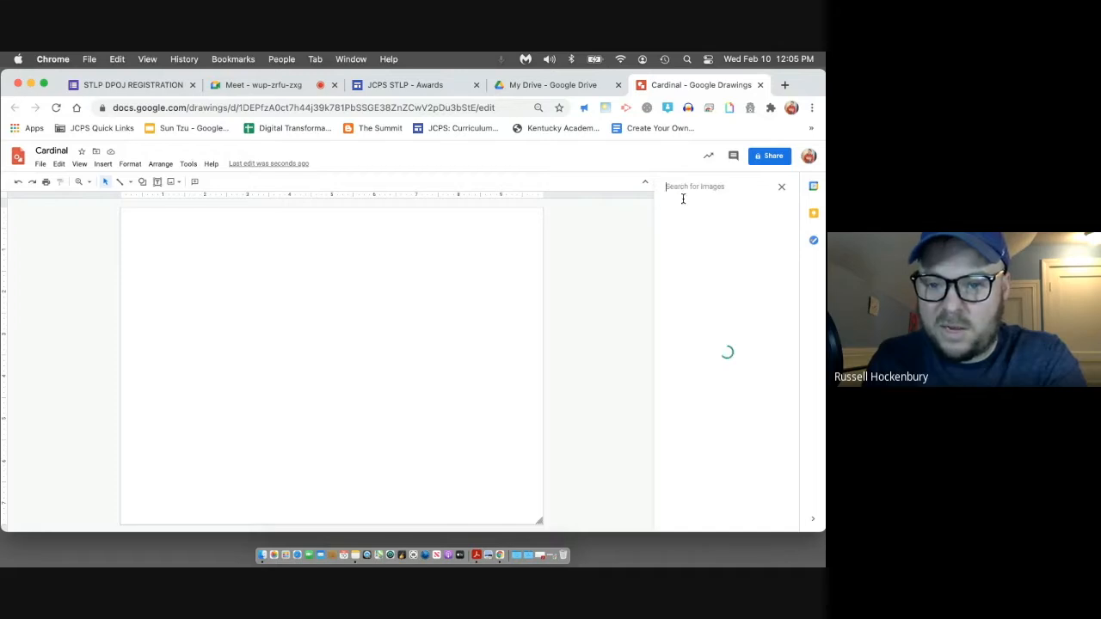
type("ardi")
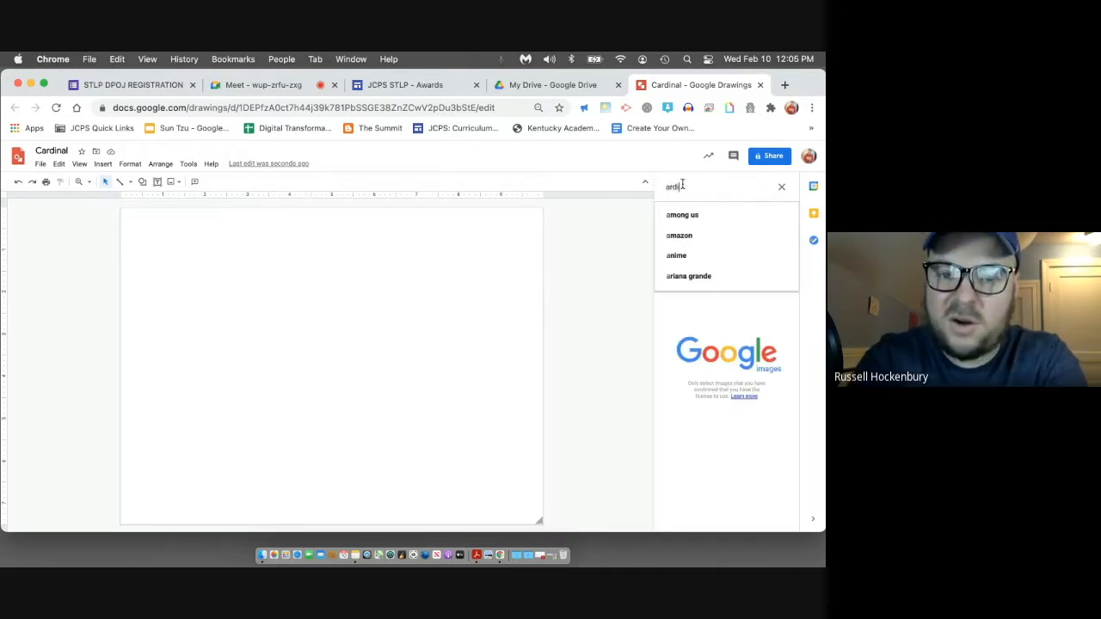
key("BackSpace")
key("BackSpace")
key("BackSpace")
key("BackSpace")
type("cardinal")
key("Return")
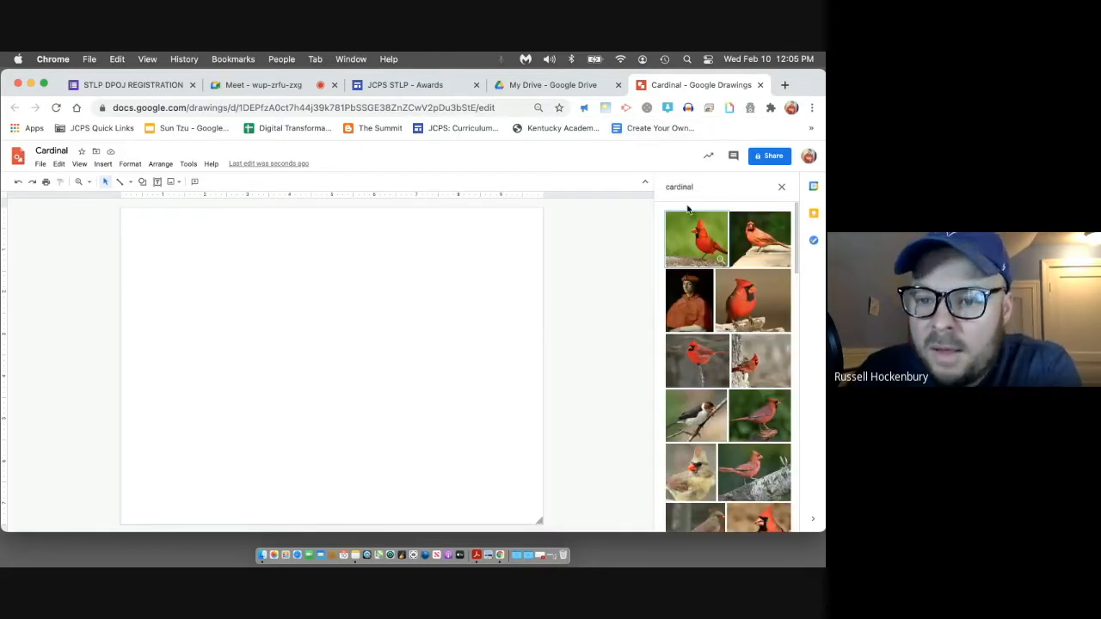
Insert the first photo of a red cardinal on a green background and enlarge it slightly on the canvas.
left_click(707, 255)
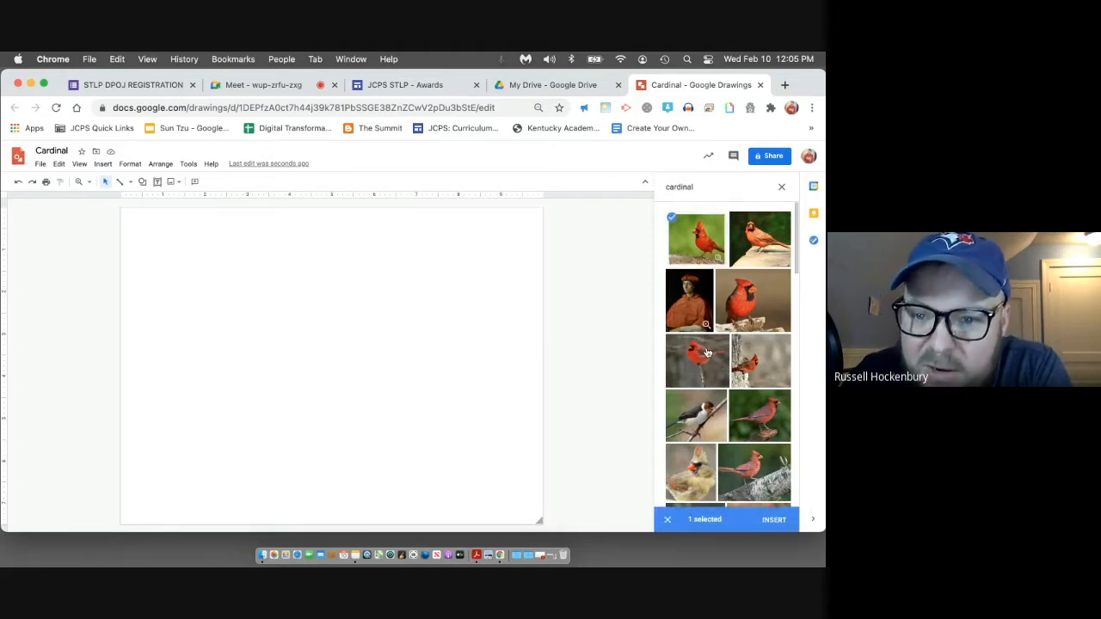
left_click(770, 520)
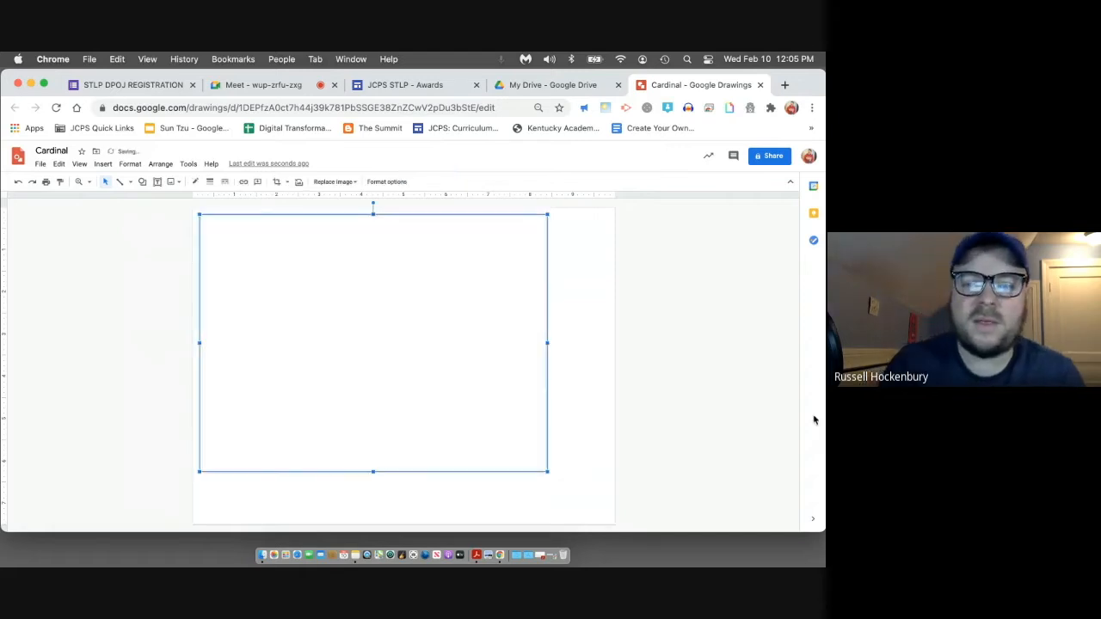
left_click_drag(547, 471, 519, 471)
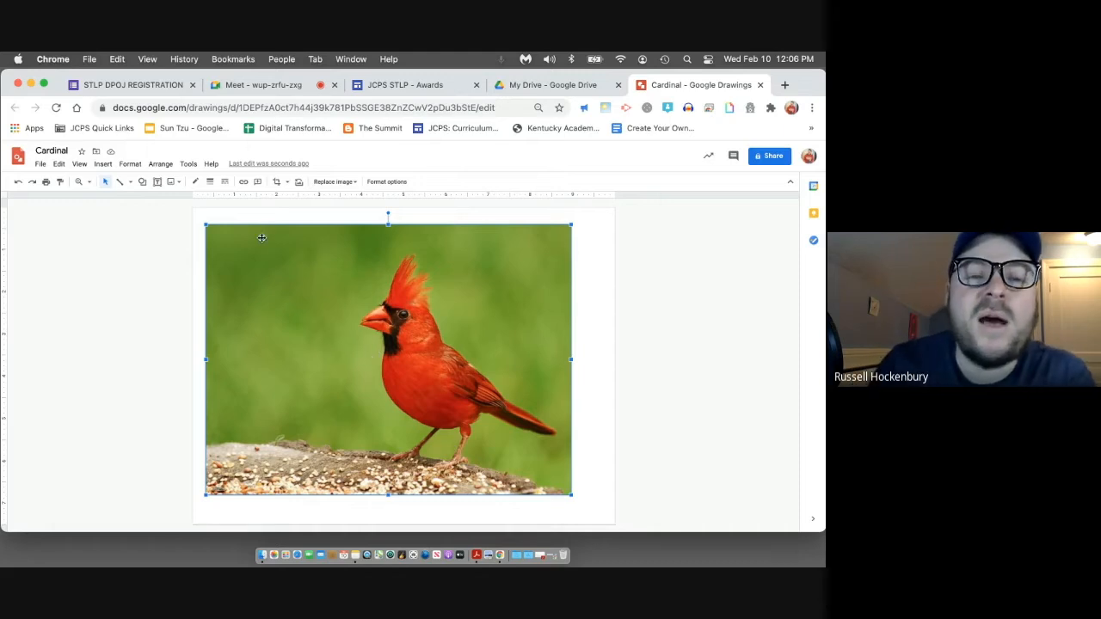
Trace the cardinal's crest, back, tail and belly with a closed Polyline, leaving out the beak and the black face mask.
left_click(130, 185)
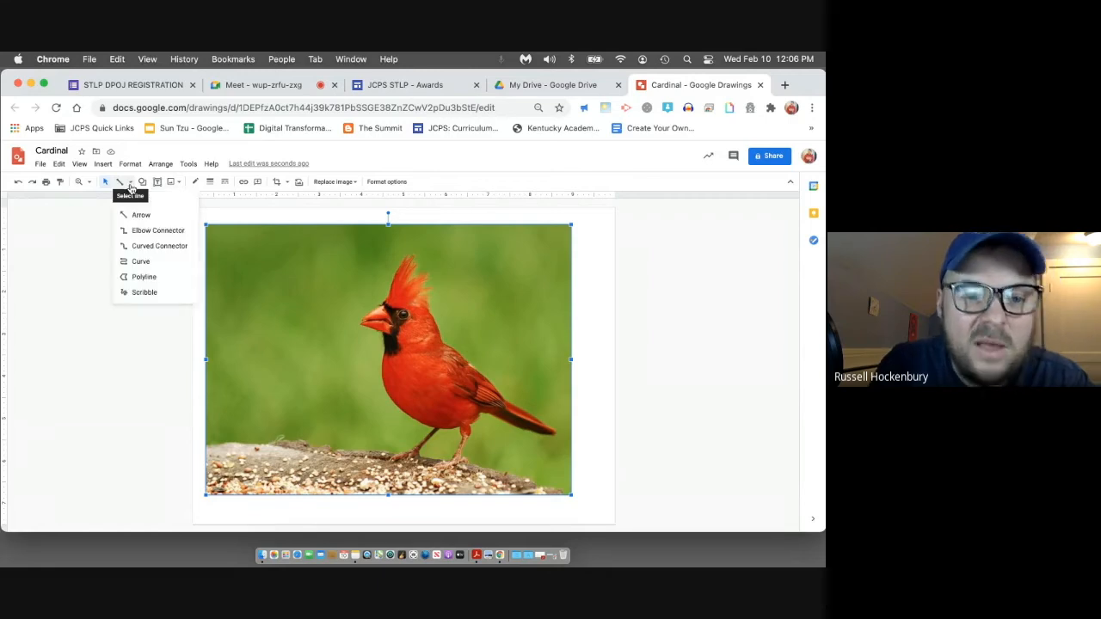
left_click(145, 278)
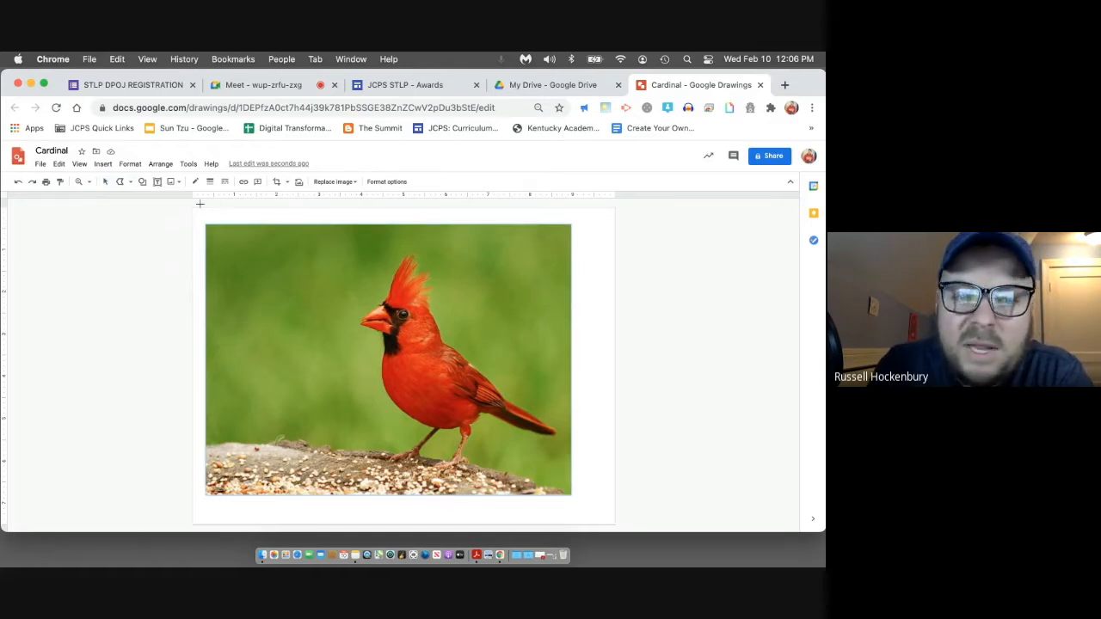
left_click(79, 164)
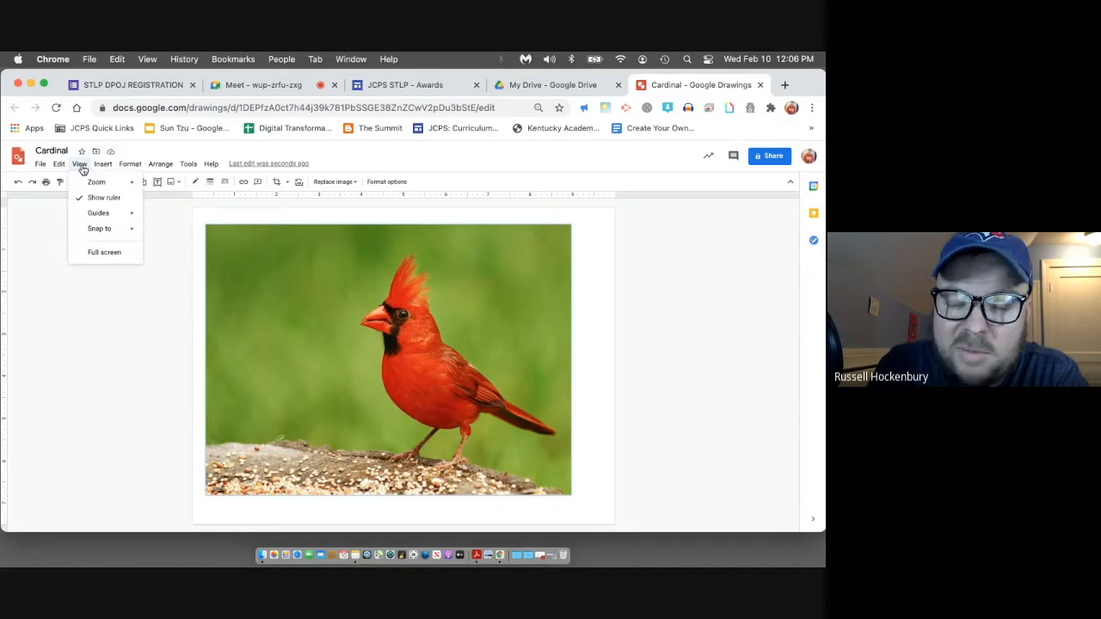
mouse_move(91, 183)
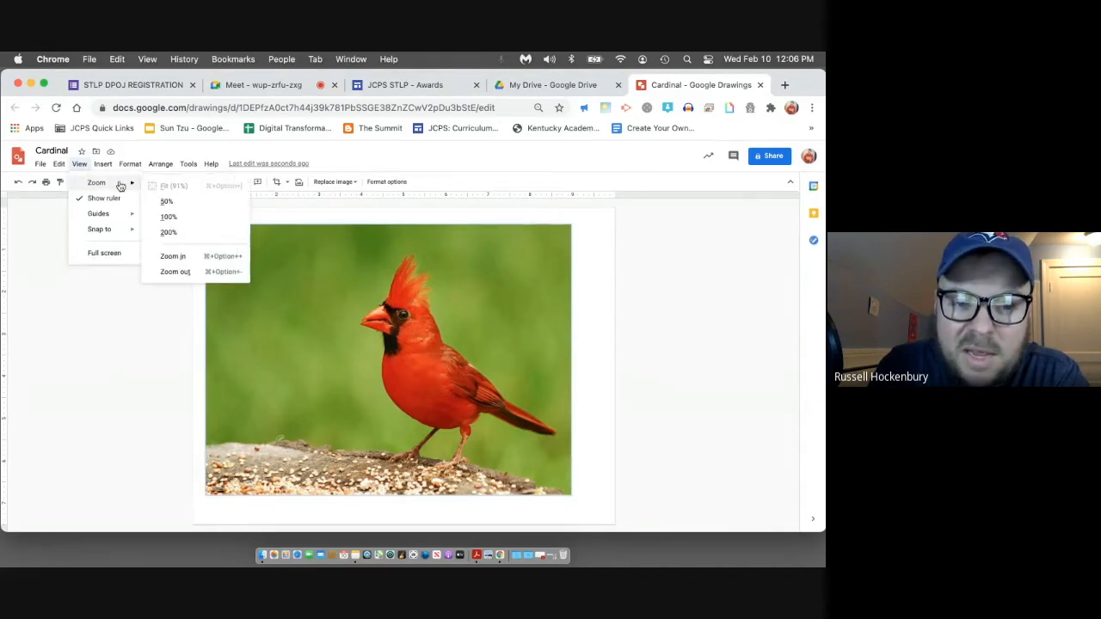
left_click(168, 218)
left_click(81, 164)
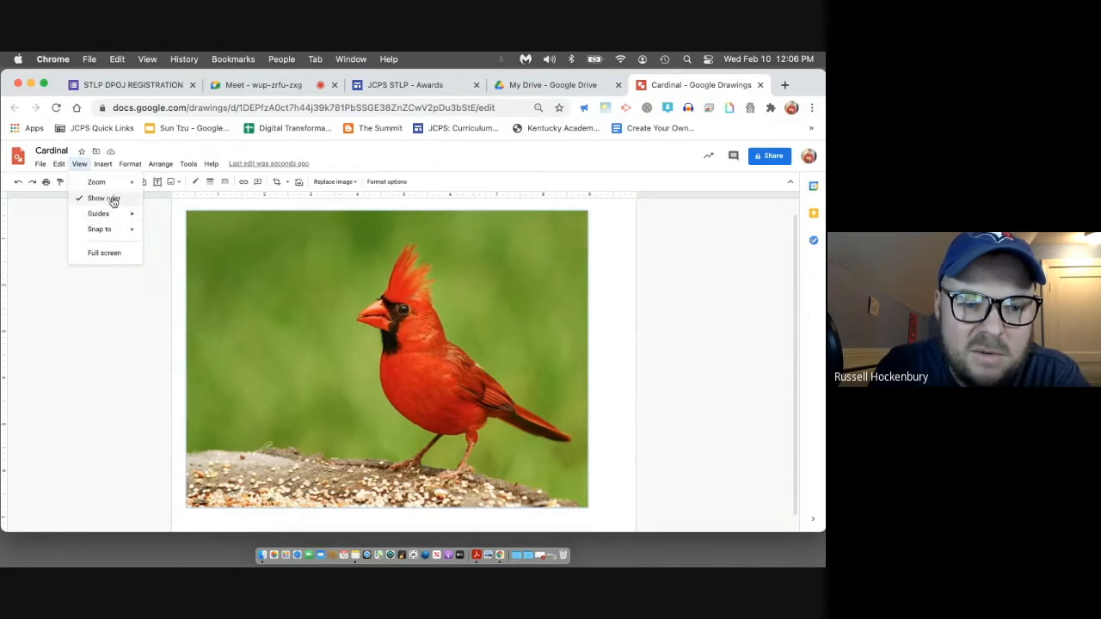
mouse_move(110, 184)
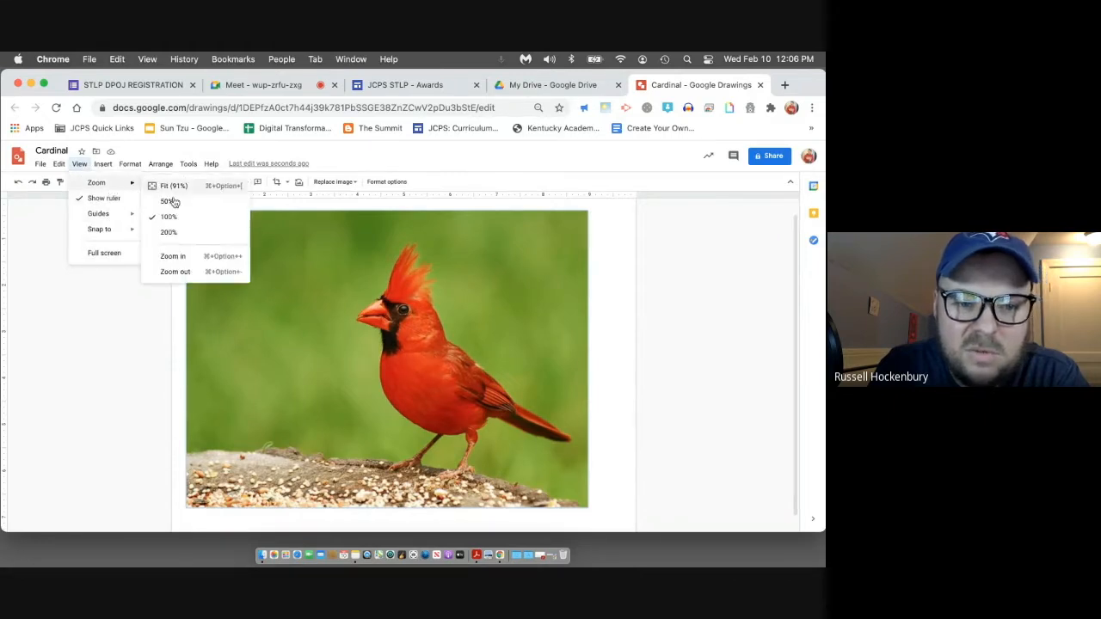
left_click(178, 255)
scroll(335, 274, "up", 5)
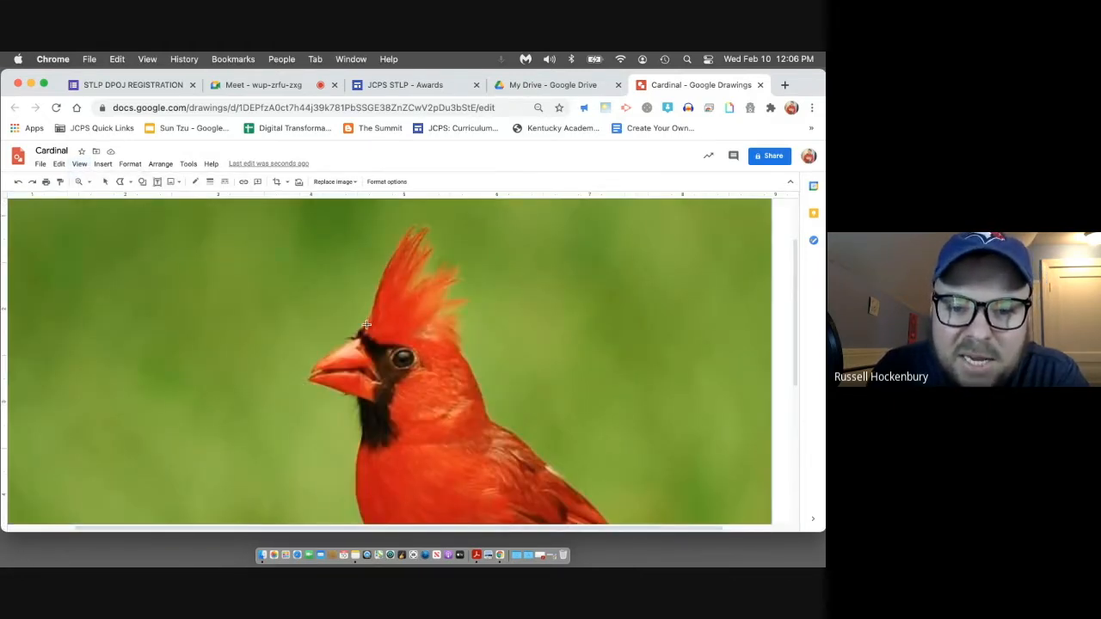
left_click(122, 184)
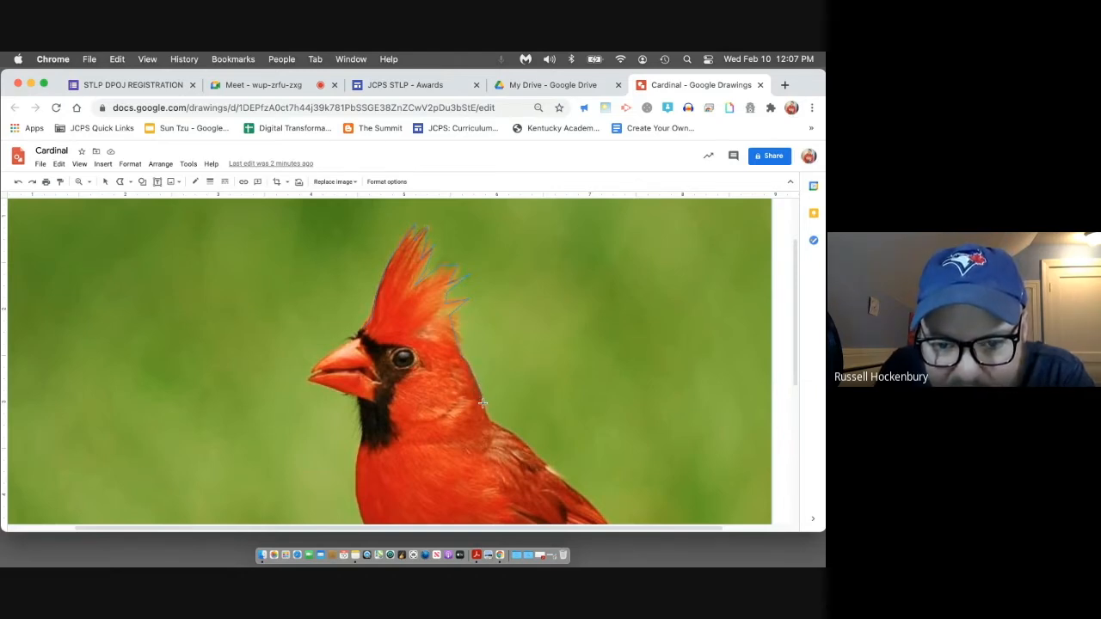
scroll(486, 419, "down", 3)
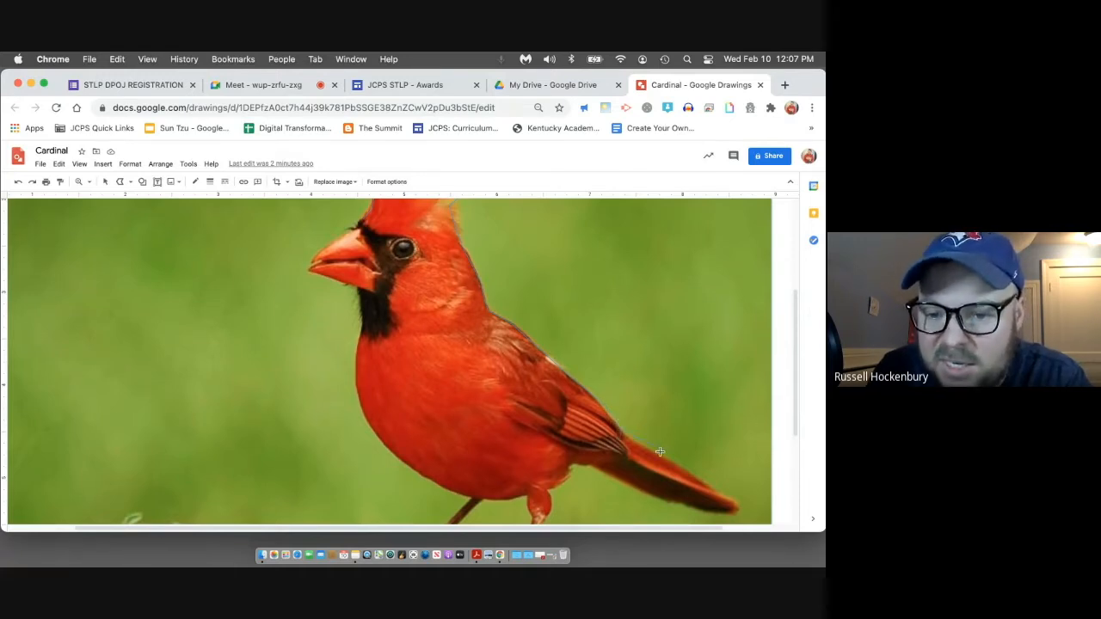
scroll(669, 441, "down", 1)
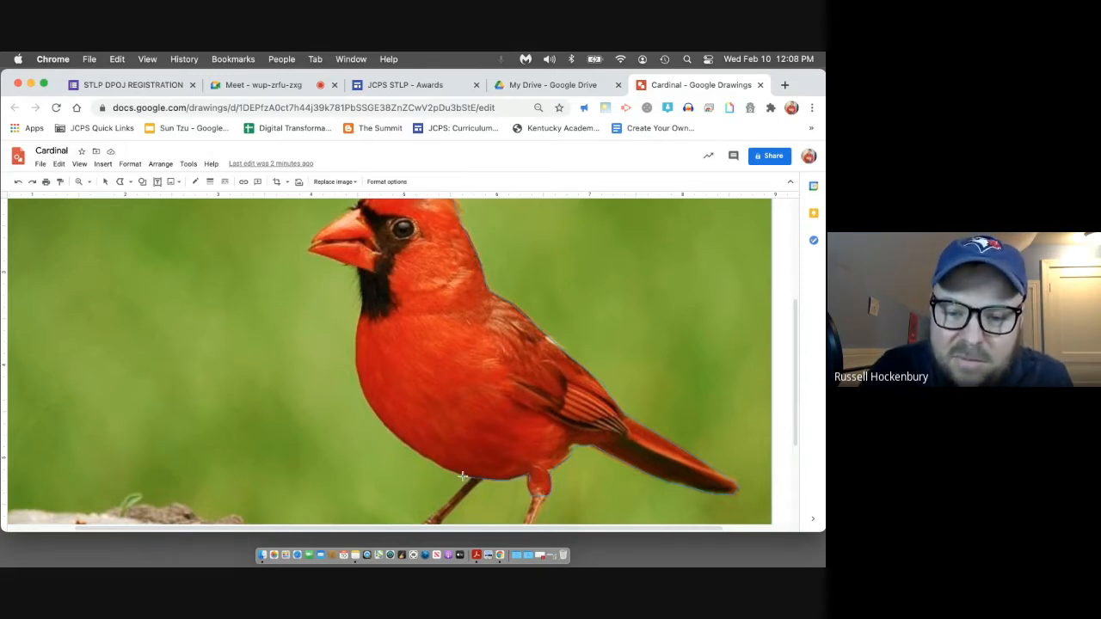
left_click(408, 449)
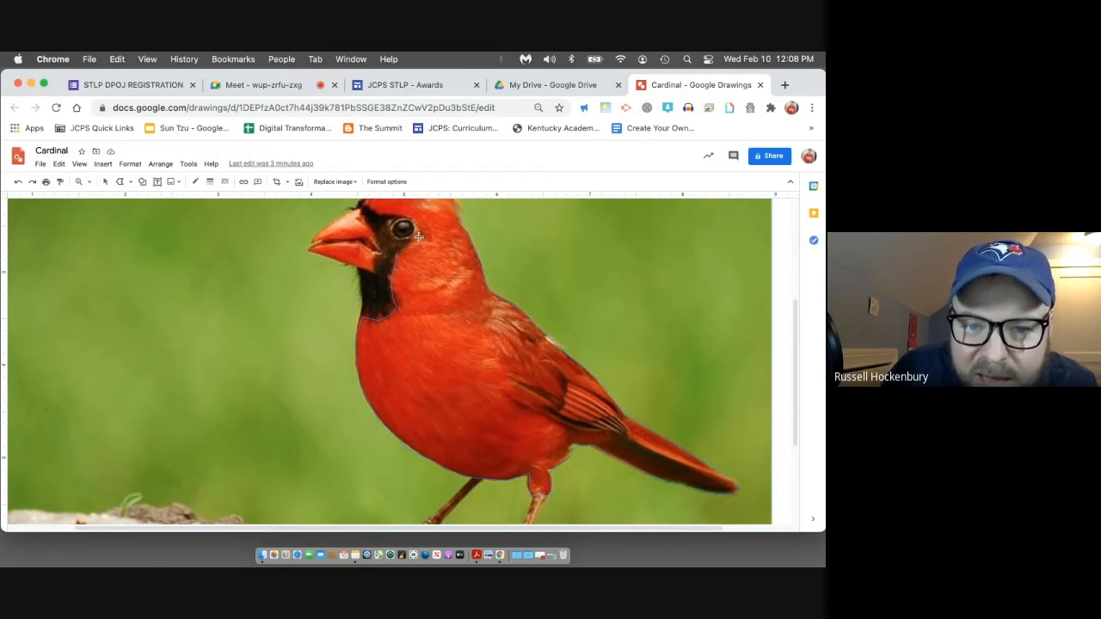
scroll(418, 235, "up", 3)
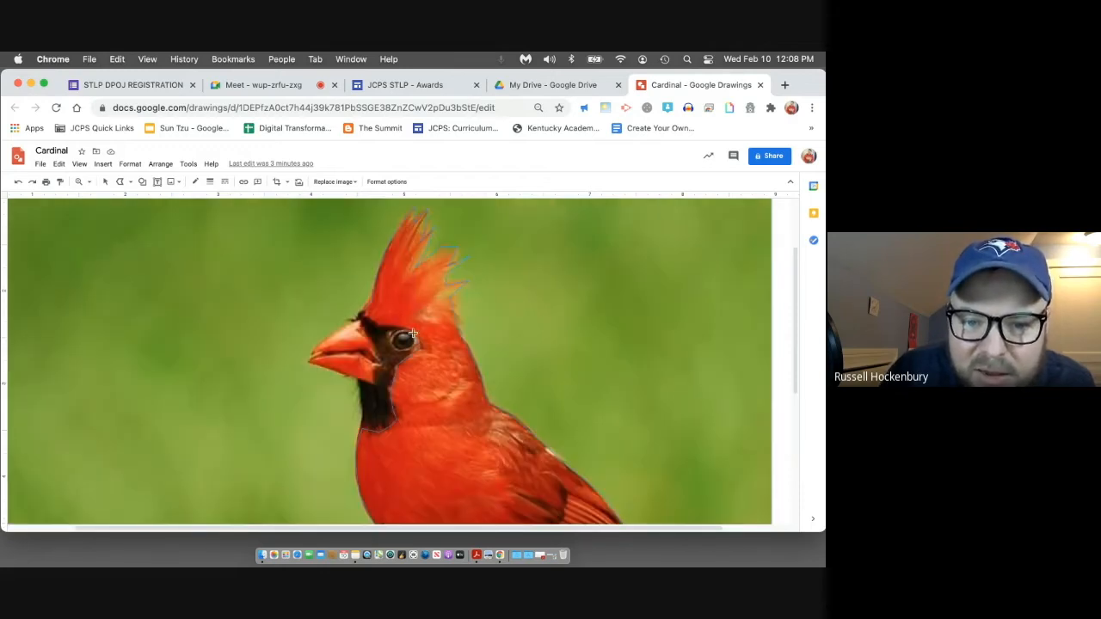
left_click(363, 312)
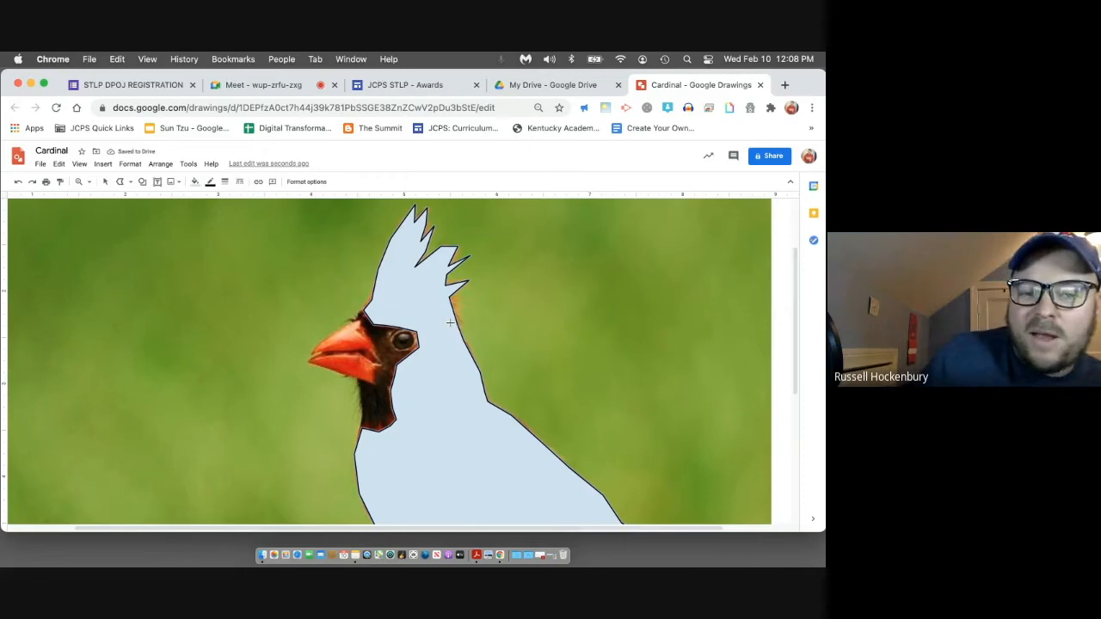
Fill the traced body shape with solid red.
scroll(430, 360, "down", 2)
scroll(456, 362, "down", 1)
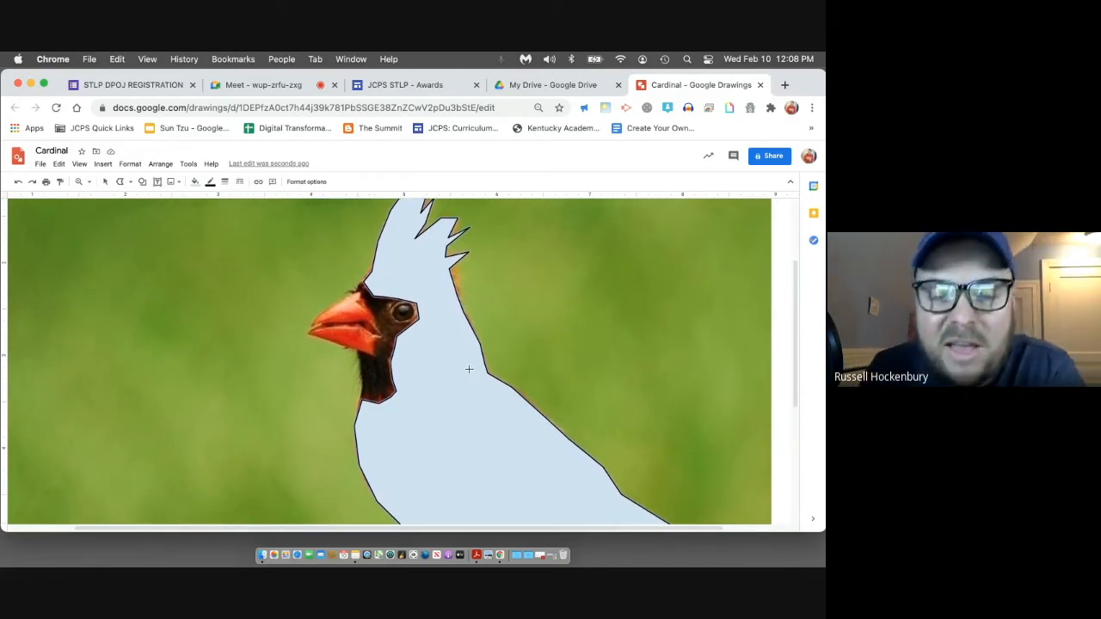
left_click(194, 182)
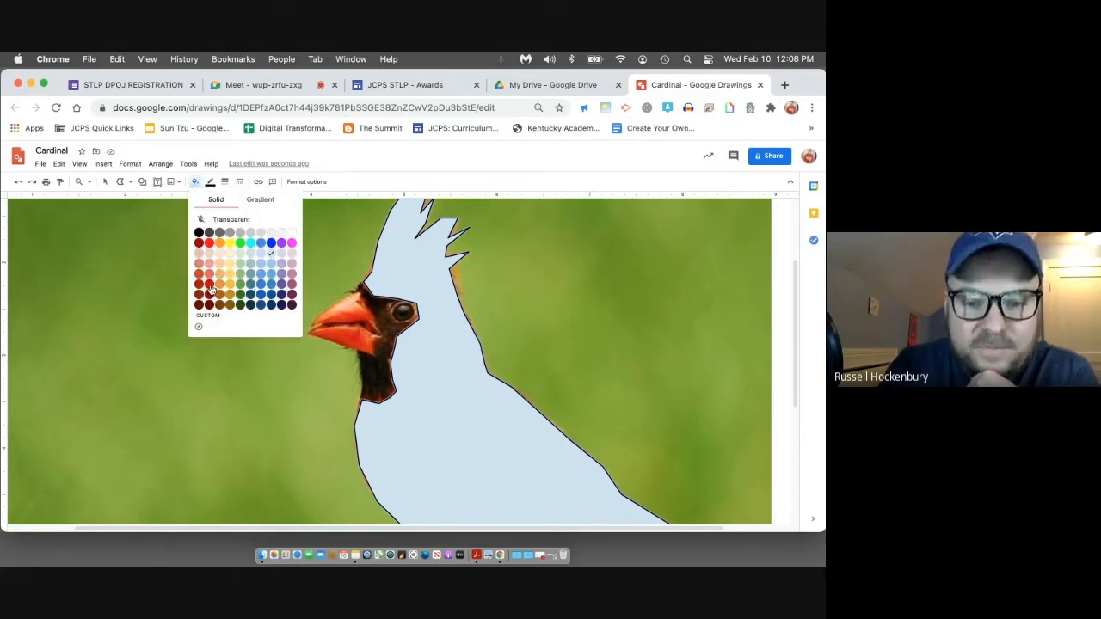
left_click(209, 285)
scroll(270, 306, "down", 3)
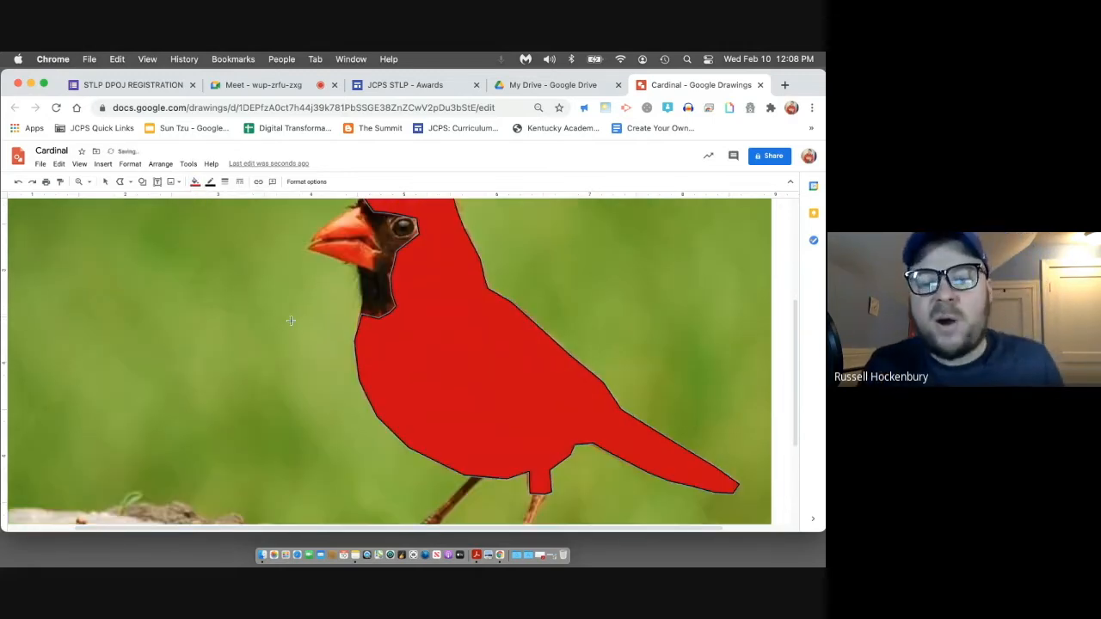
Trace the face mask around the eye and throat with a closed Polyline and fill it with solid black.
scroll(413, 288, "up", 2)
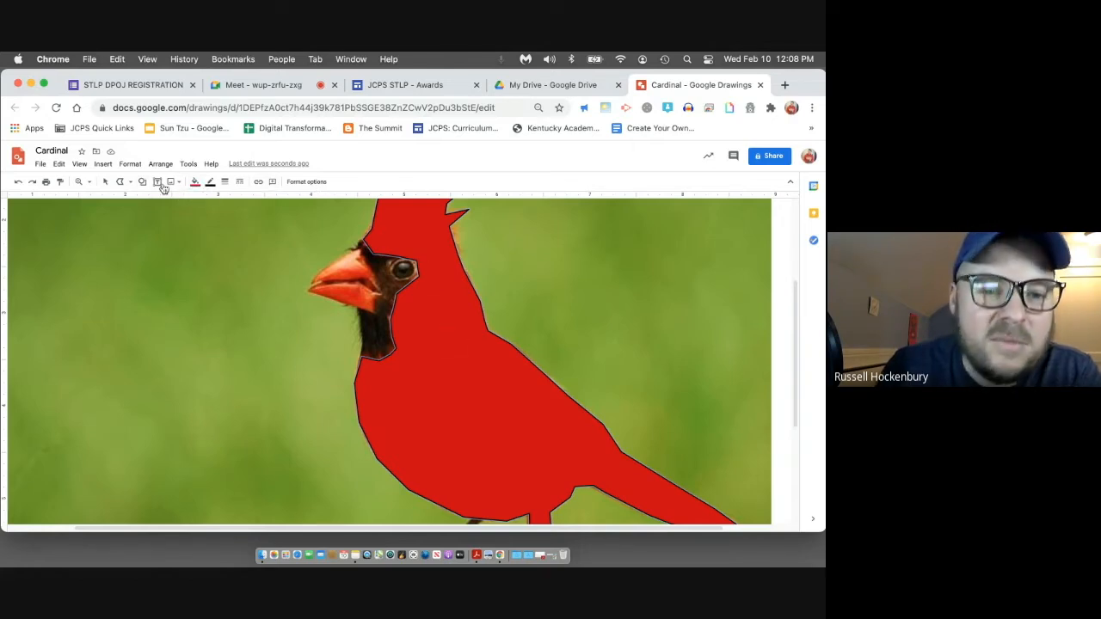
left_click(130, 181)
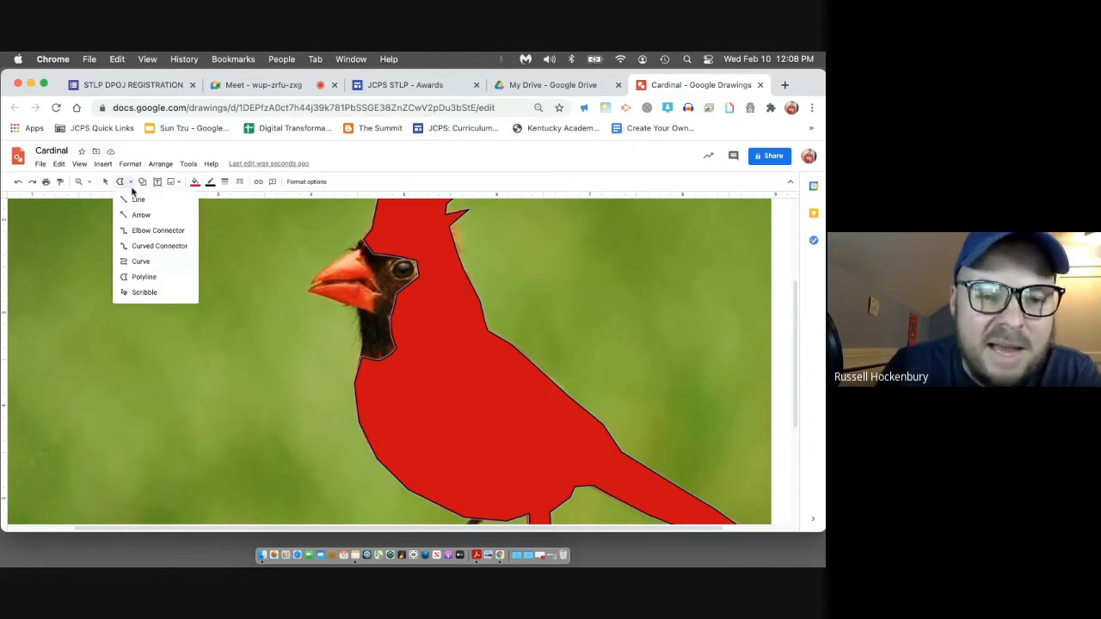
left_click(144, 278)
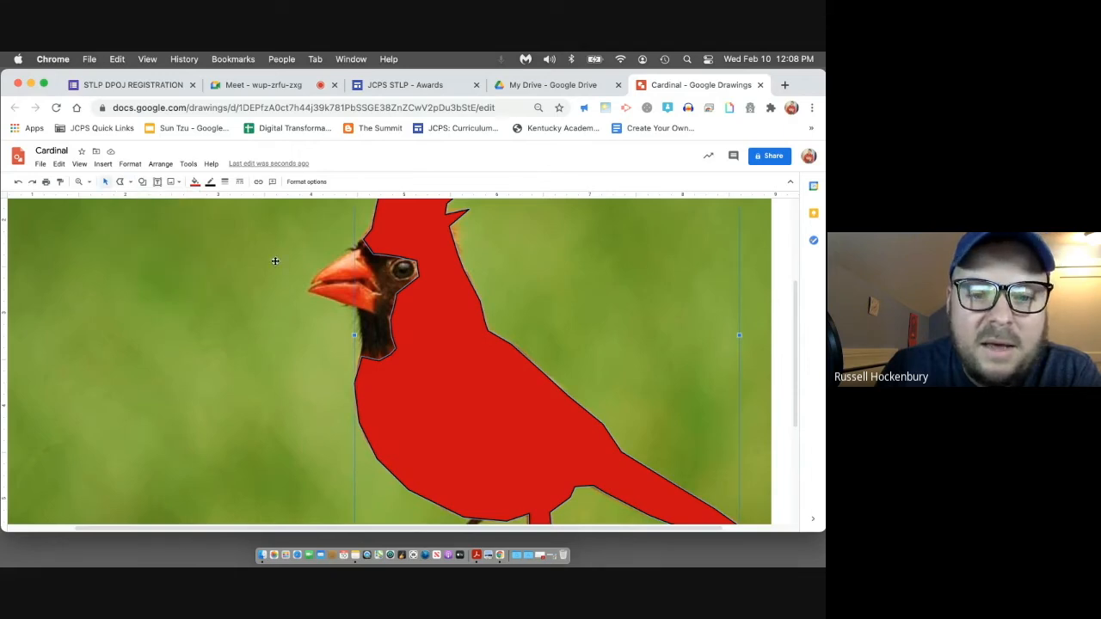
left_click(244, 260)
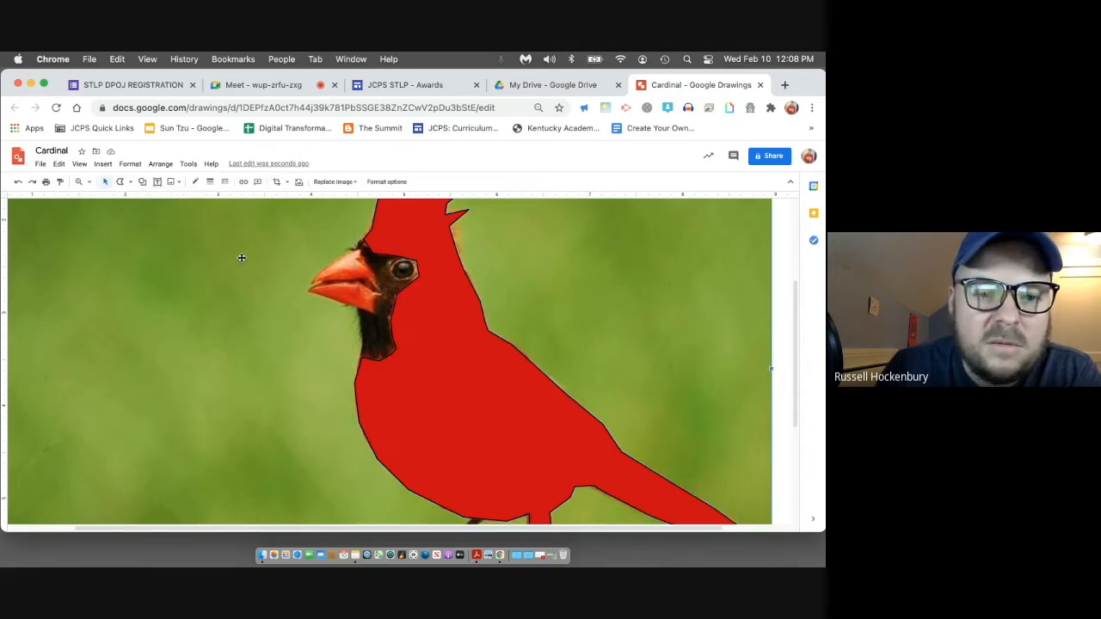
left_click(130, 181)
left_click(141, 278)
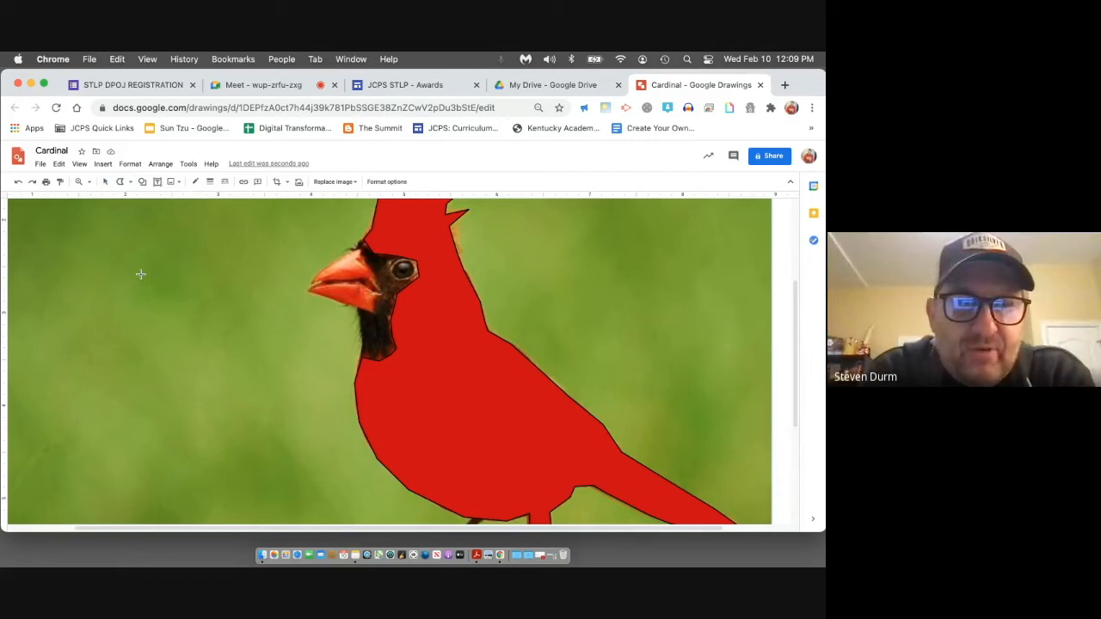
scroll(331, 248, "up", 1)
scroll(319, 257, "up", 1)
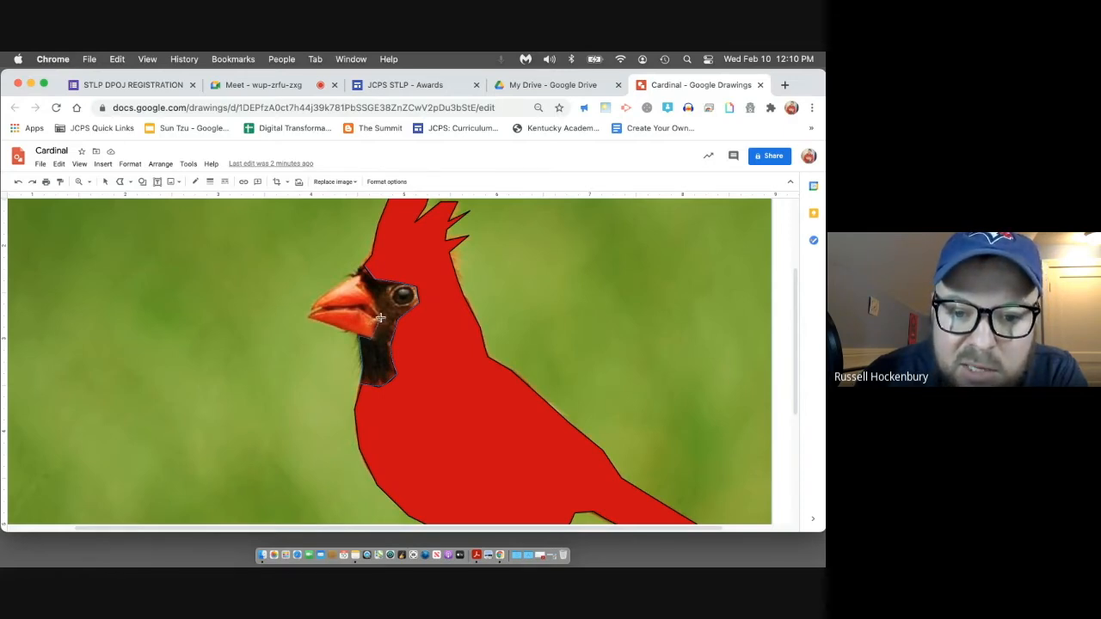
left_click(361, 266)
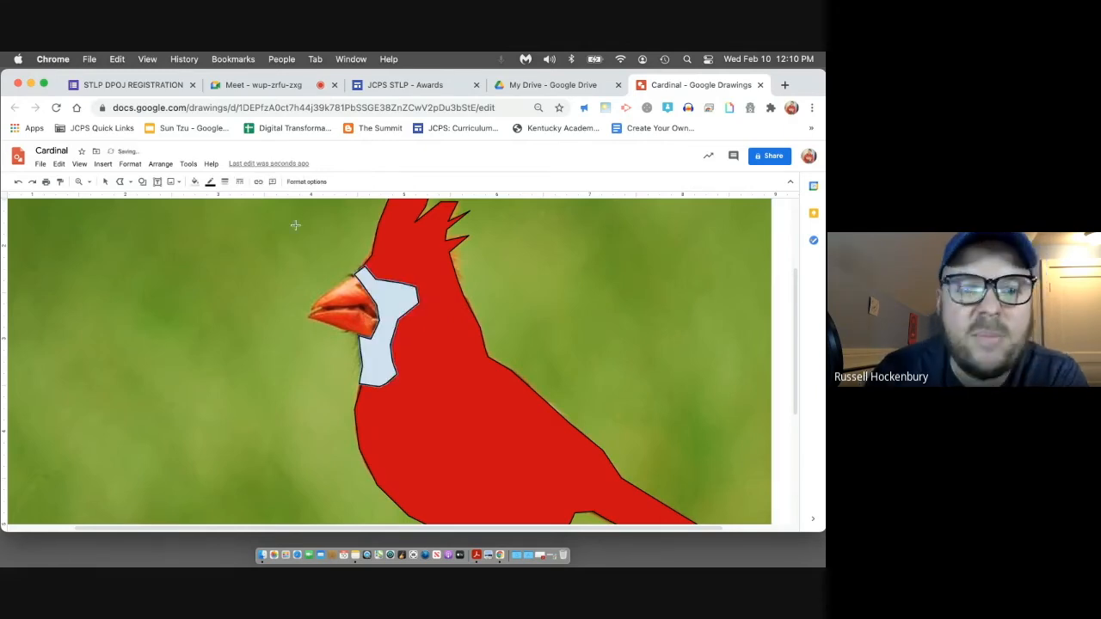
left_click(194, 181)
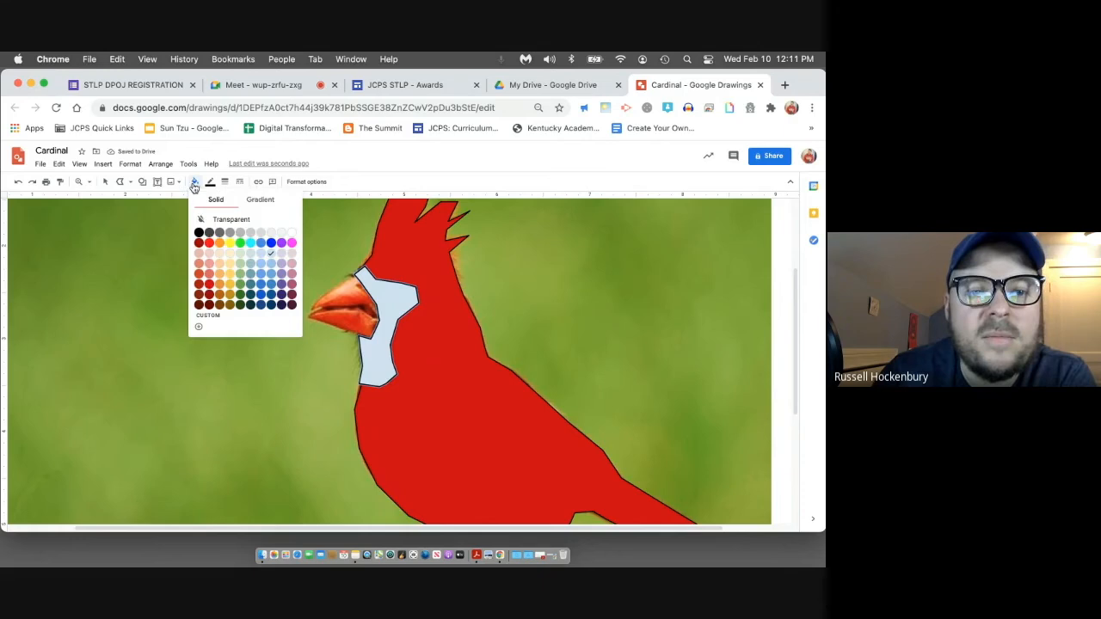
left_click(199, 233)
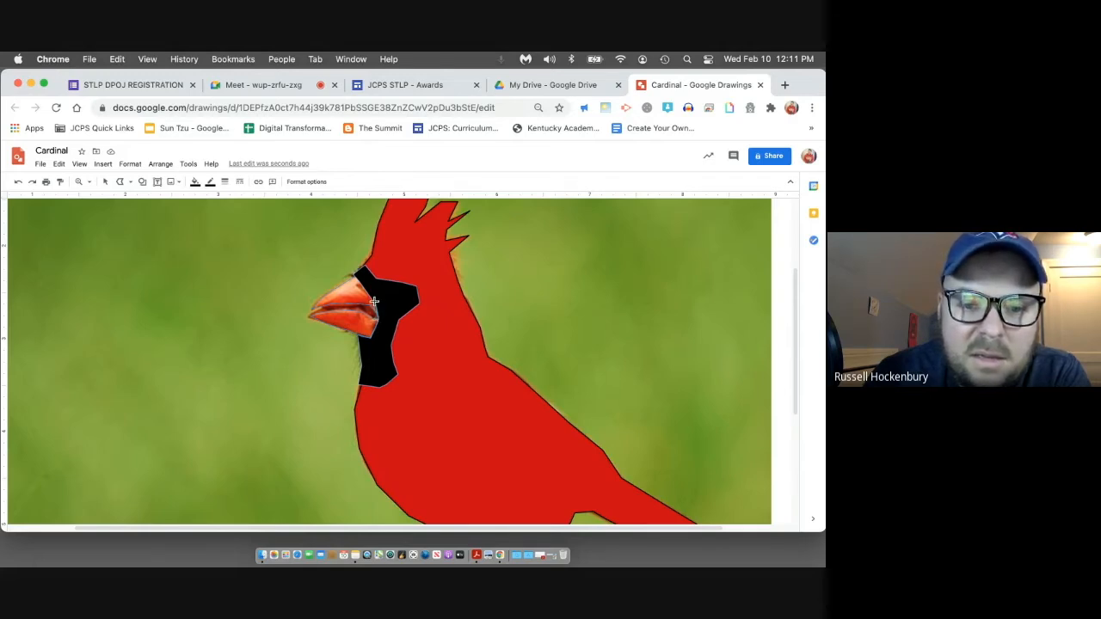
Close the Polyline traced around the upper and lower beak and fill the beak shape with orange.
left_click(355, 275)
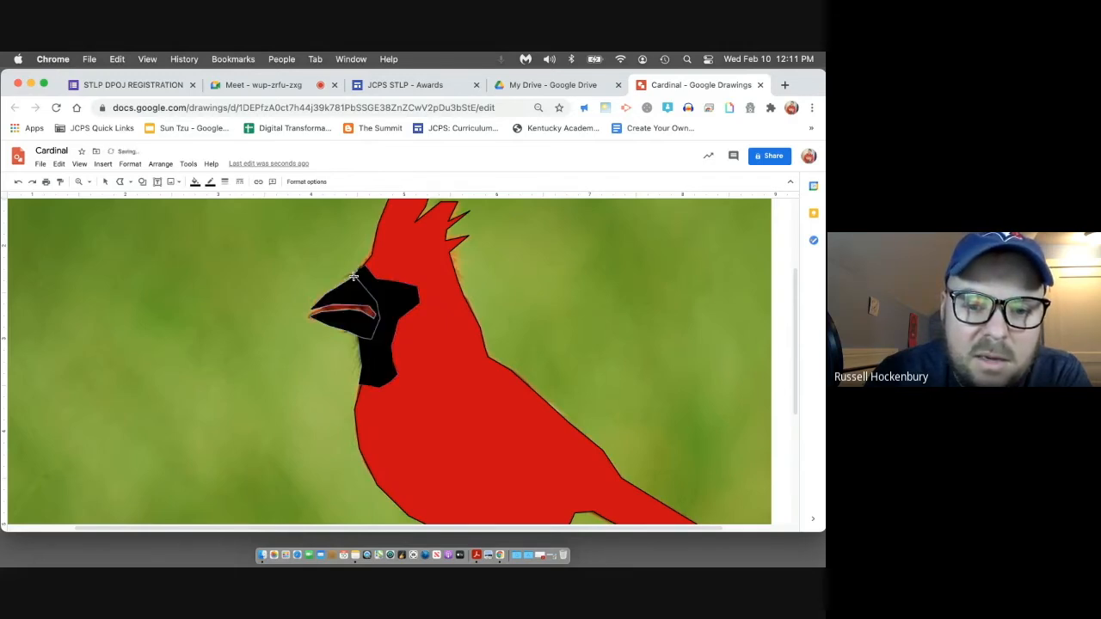
left_click(193, 183)
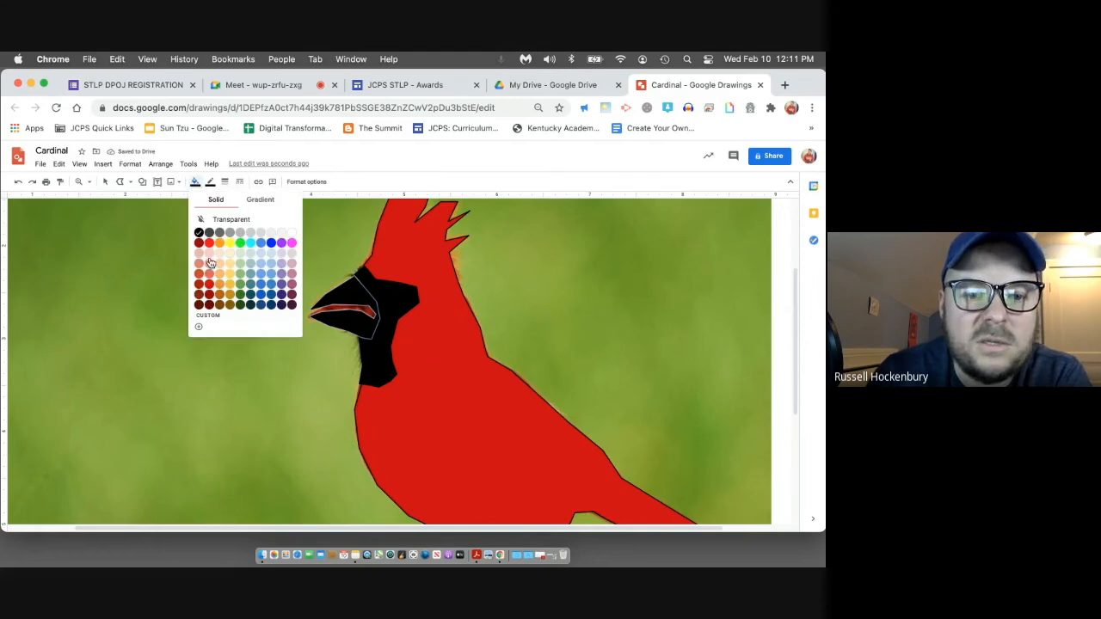
left_click(220, 245)
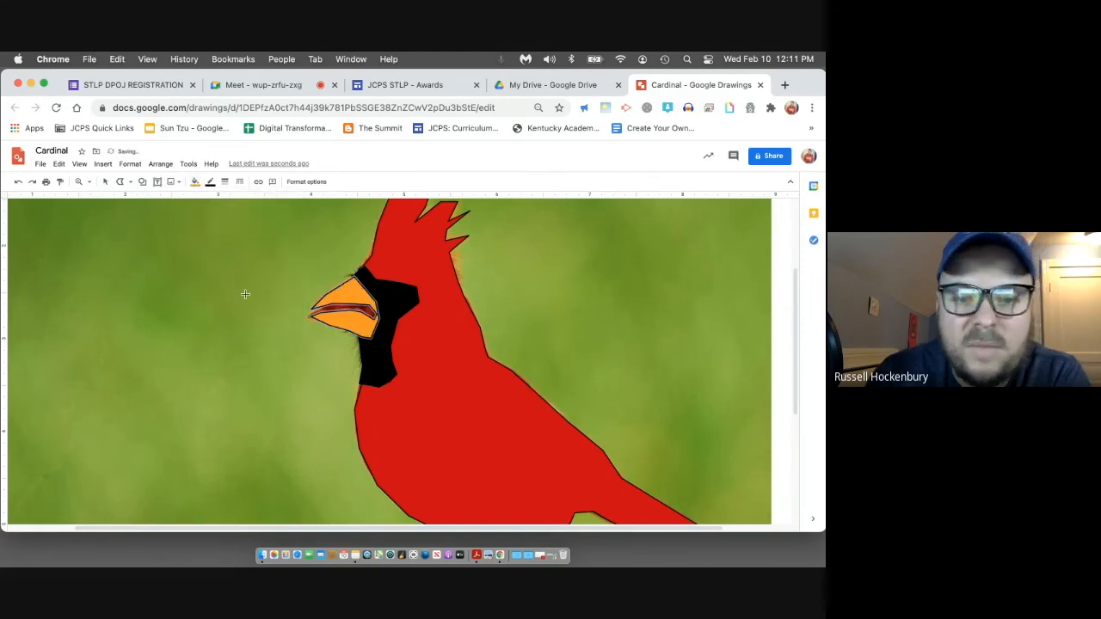
Try to trace the cardinal's front leg and foot, nearest the beak side, with a closed Polyline.
scroll(244, 294, "down", 5)
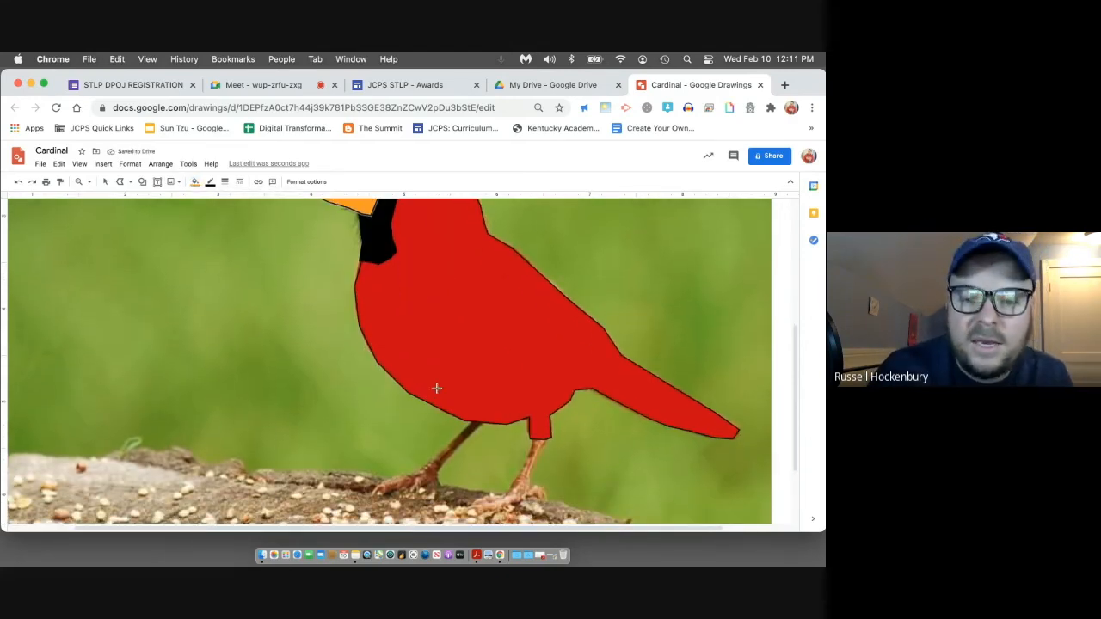
scroll(472, 401, "down", 2)
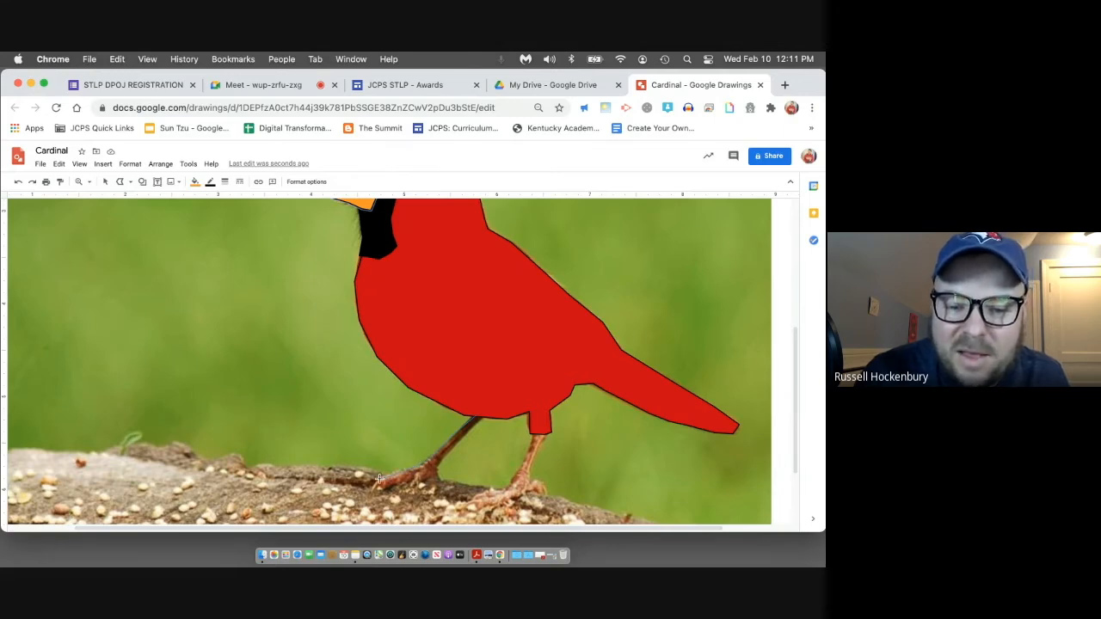
left_click(437, 471)
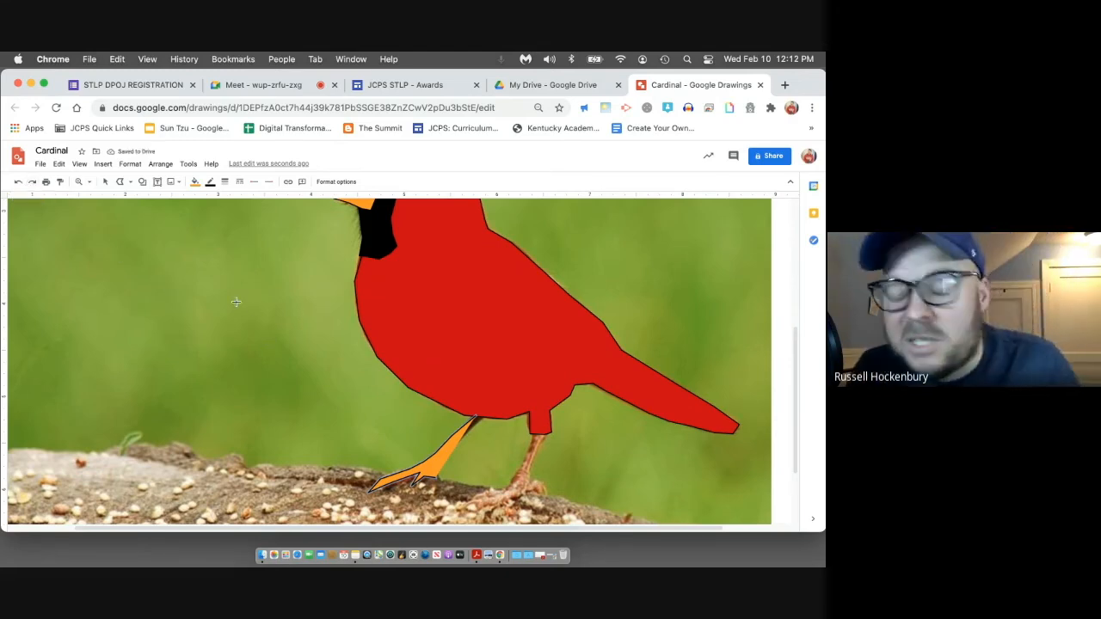
left_click(19, 187)
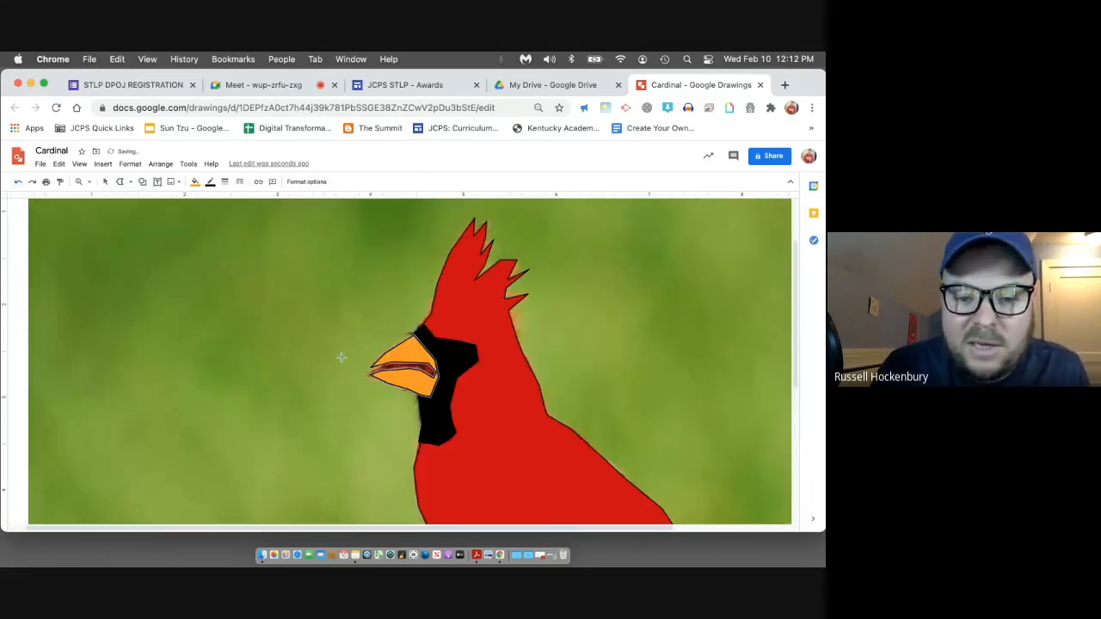
Trace the leg and foot nearest the tail with a closed Polyline and fill it with a dark golden yellow.
scroll(341, 357, "down", 8)
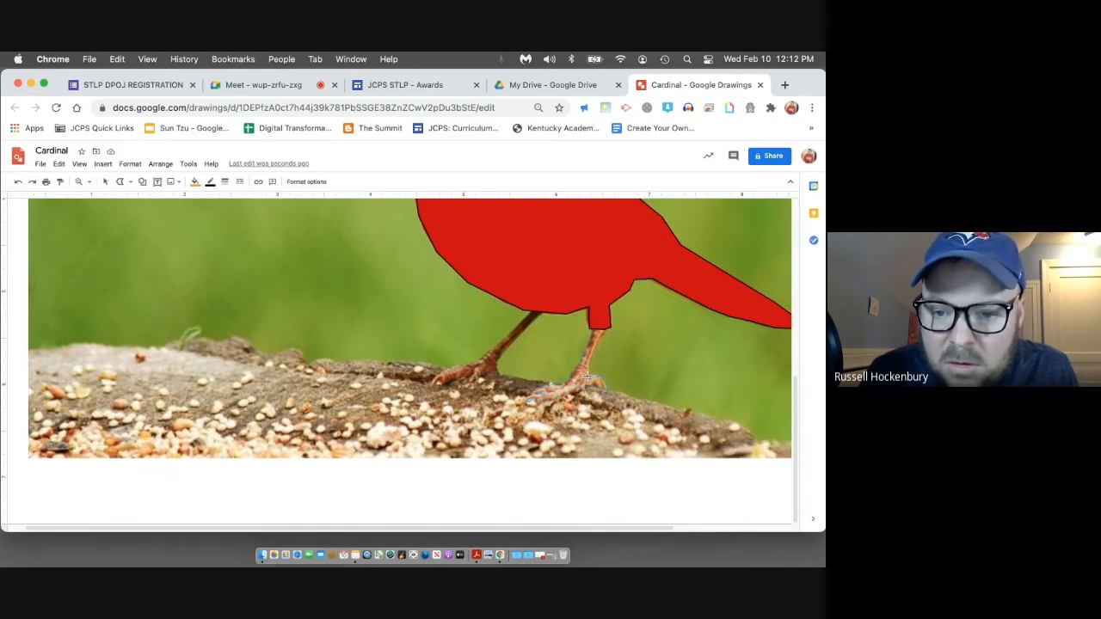
left_click(595, 327)
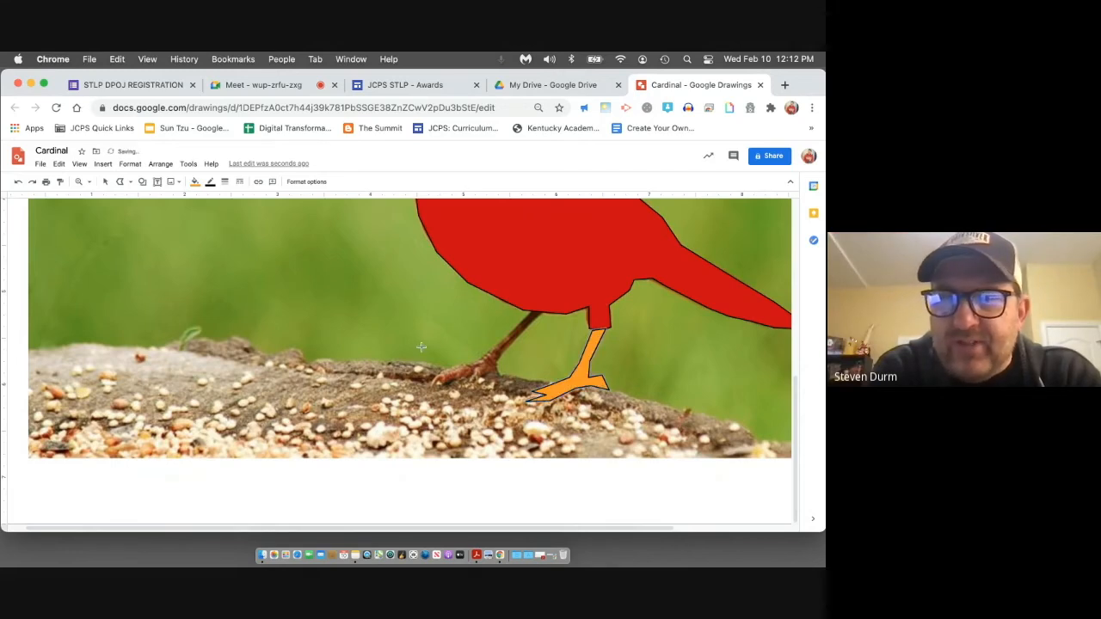
left_click(197, 182)
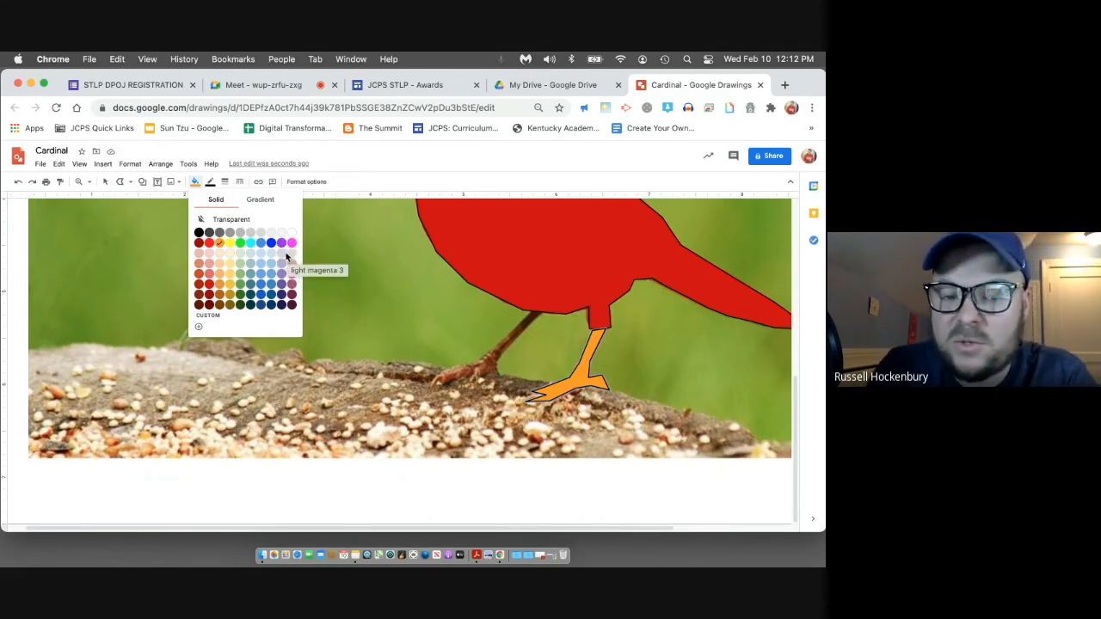
left_click(230, 304)
left_click(196, 184)
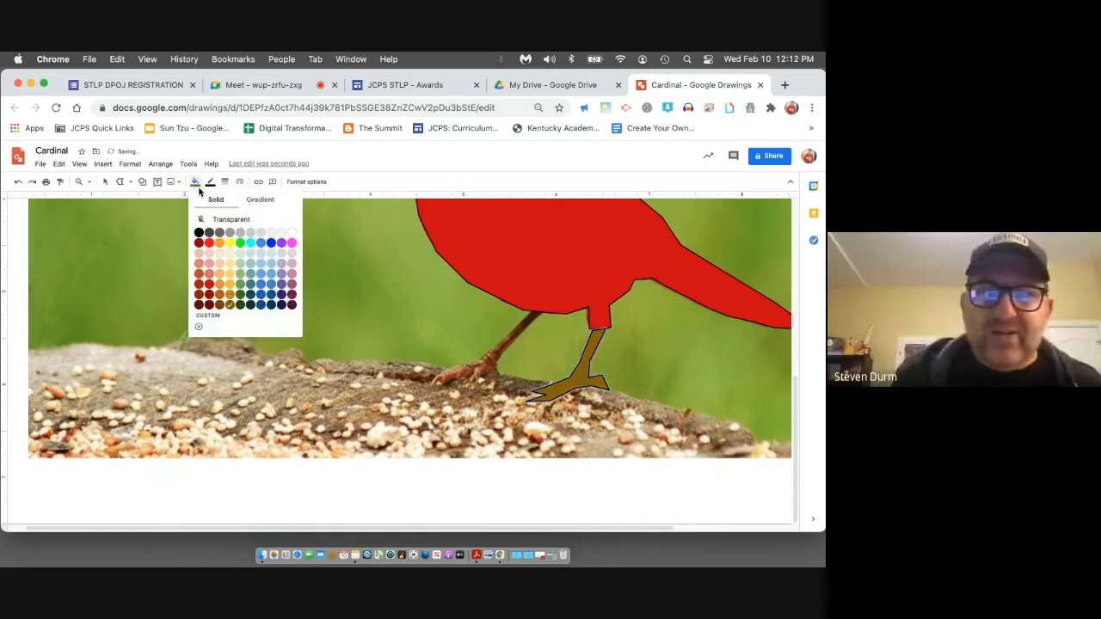
left_click(231, 296)
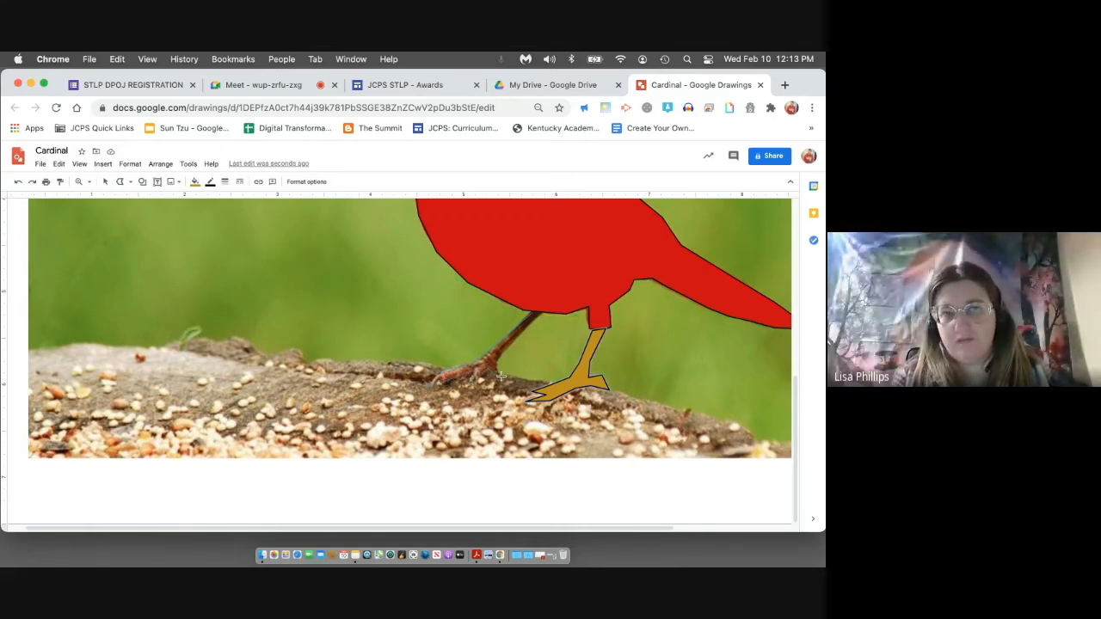
Trace the remaining leg and foot, on the beak side, with a closed Polyline in the same dark golden yellow.
left_click(533, 312)
scroll(533, 312, "up", 5)
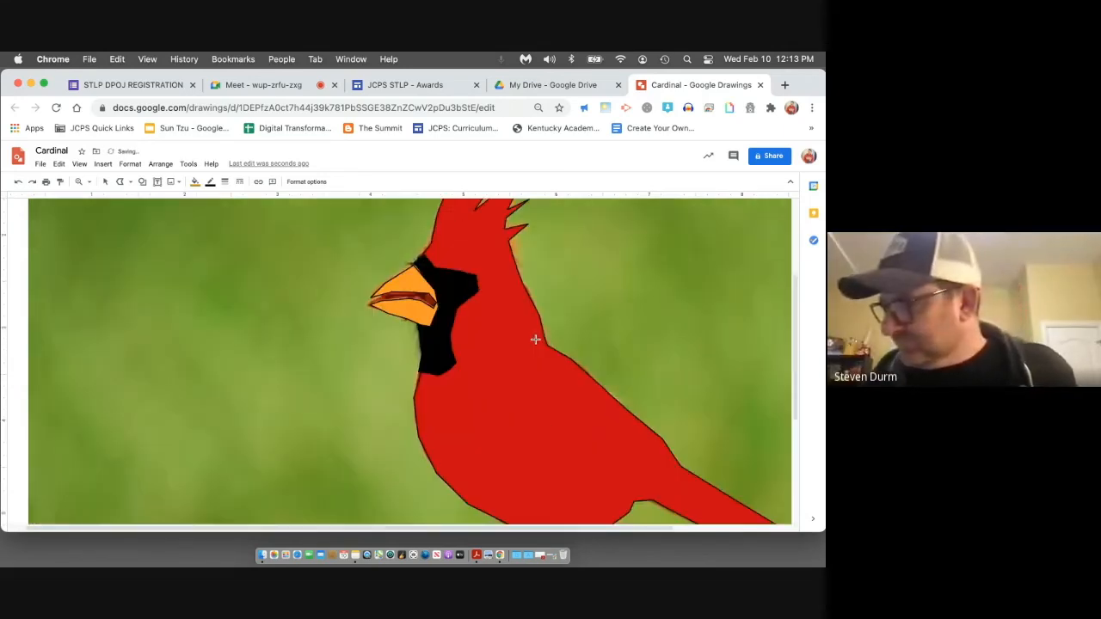
scroll(391, 267, "down", 2)
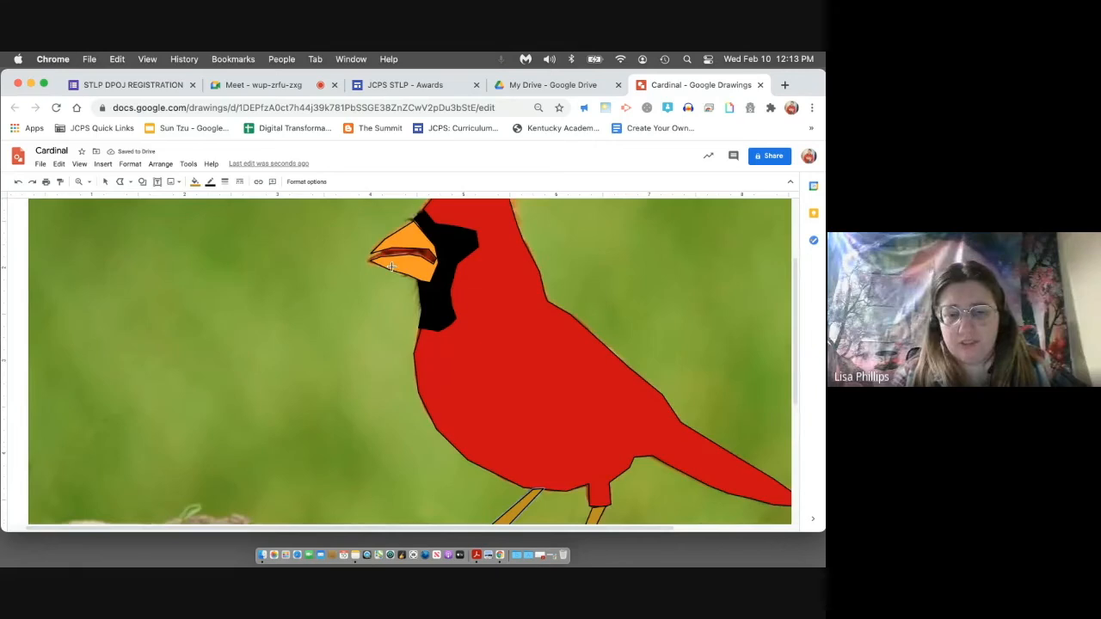
Set the zoom to 100% and delete the reference photo from behind the traced cardinal.
left_click(81, 164)
mouse_move(99, 184)
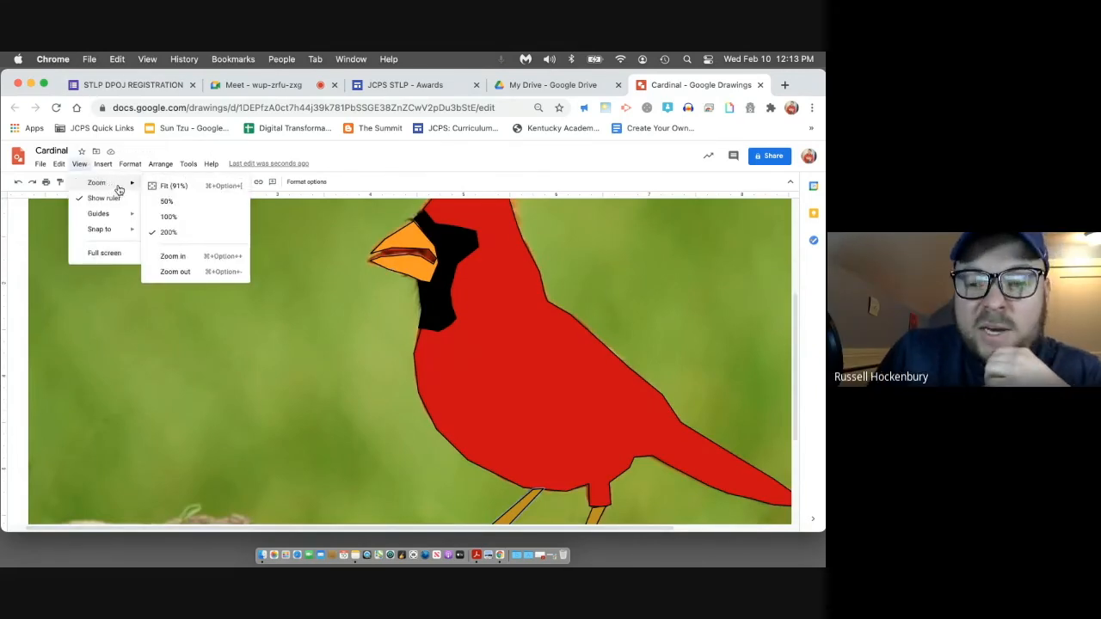
left_click(171, 218)
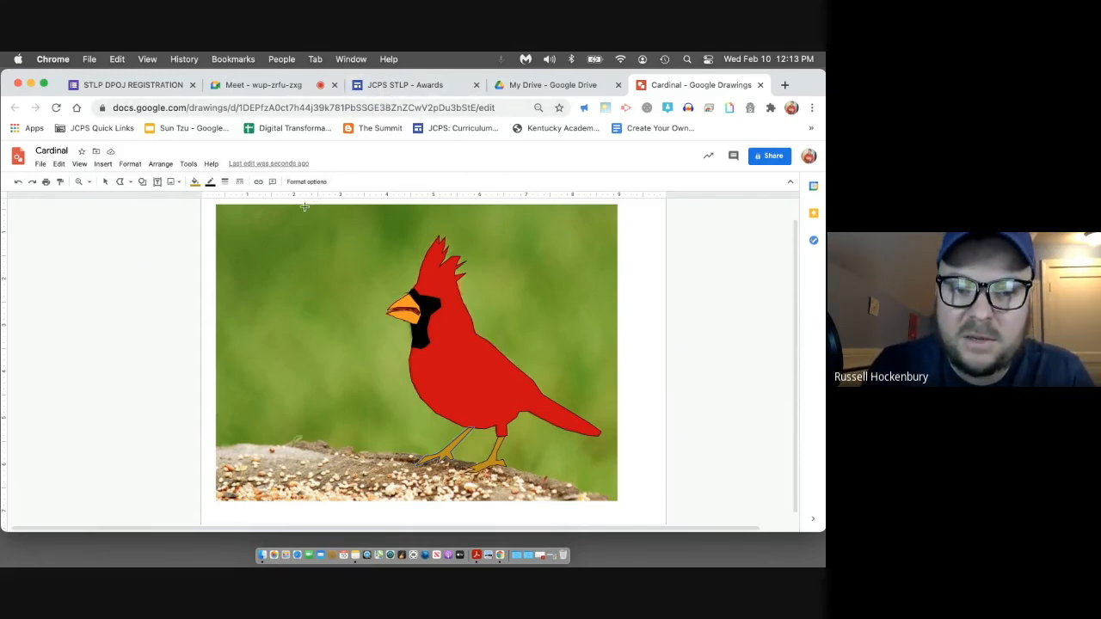
left_click(128, 188)
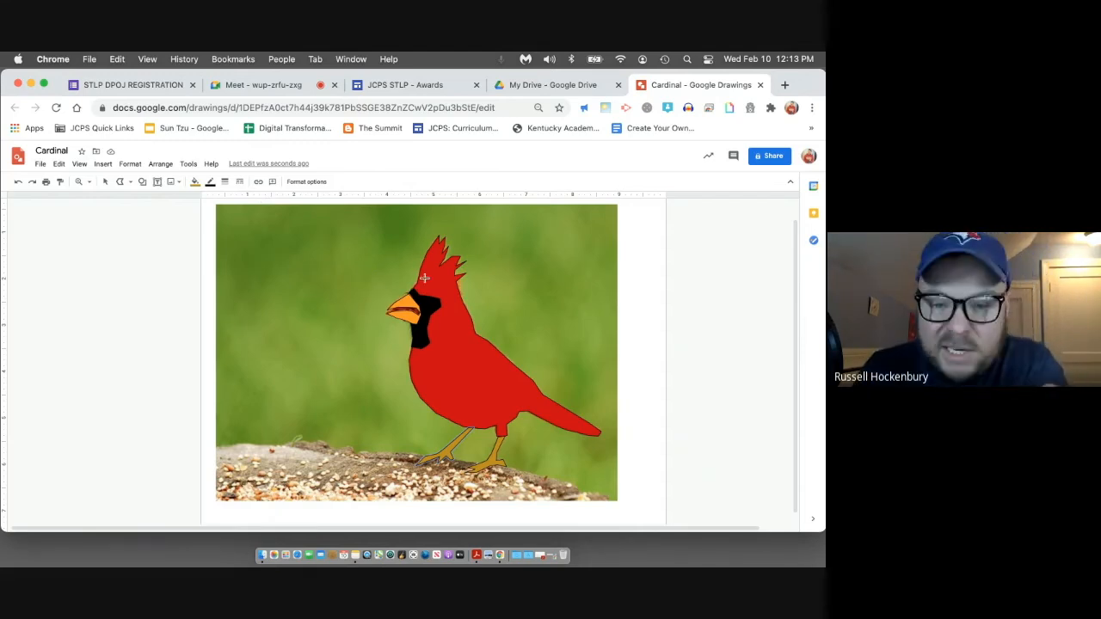
left_click(107, 186)
left_click(257, 259)
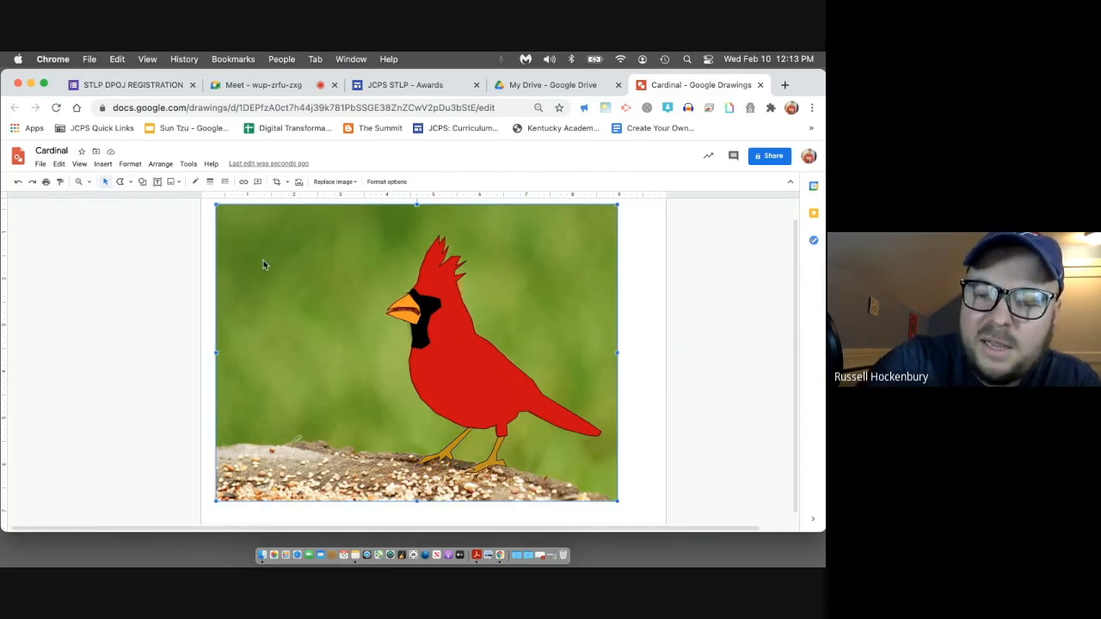
key("Delete")
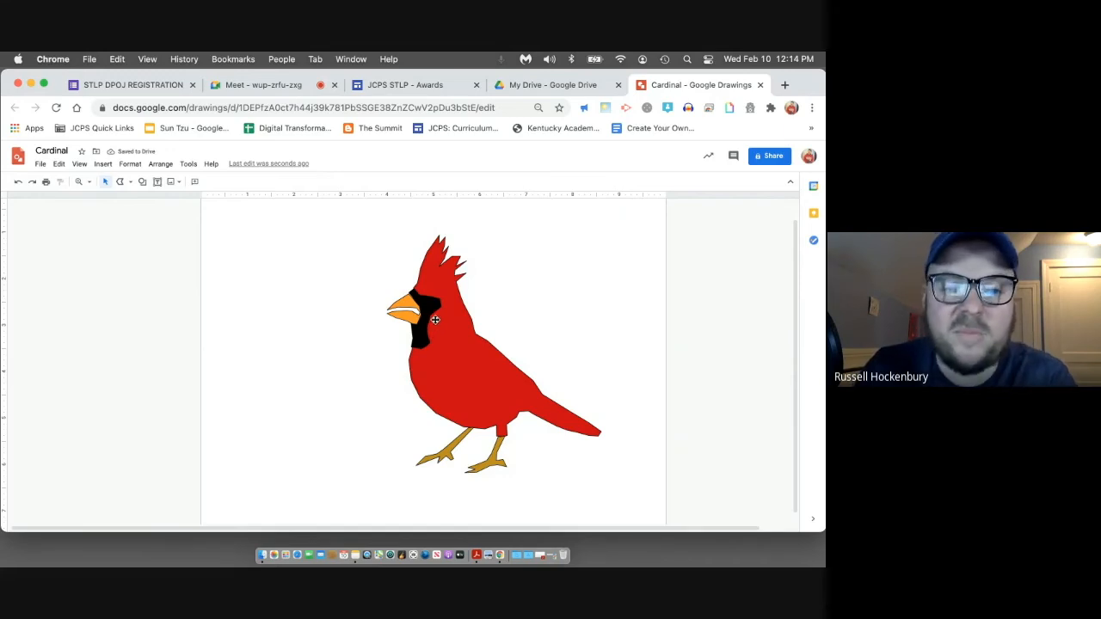
Change the canvas background to a solid dark blue.
scroll(427, 314, "up", 1)
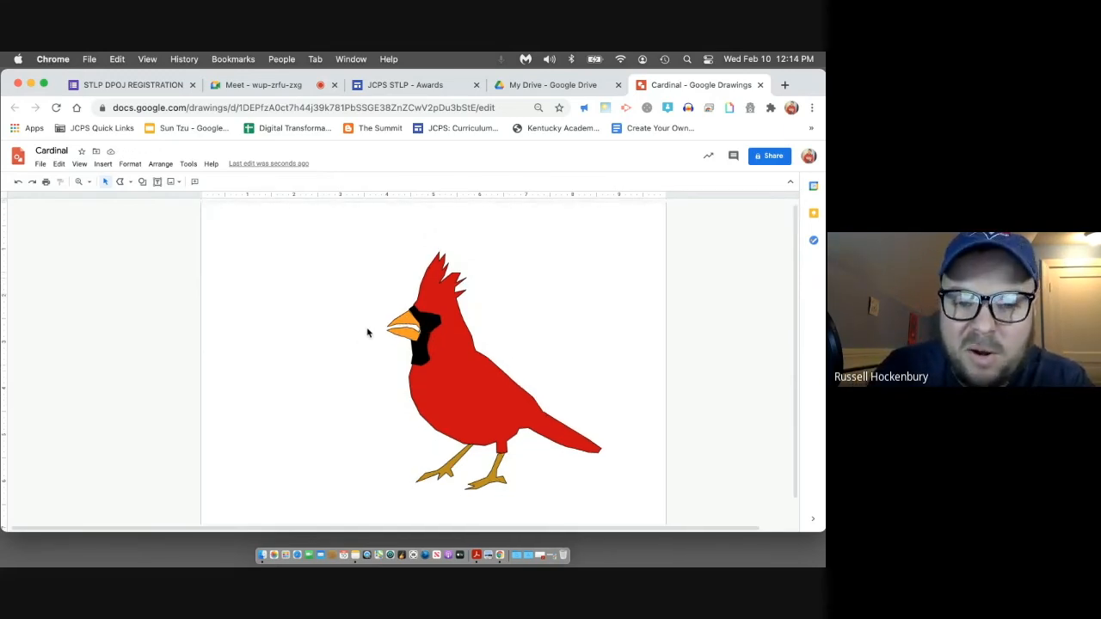
scroll(368, 336, "up", 1)
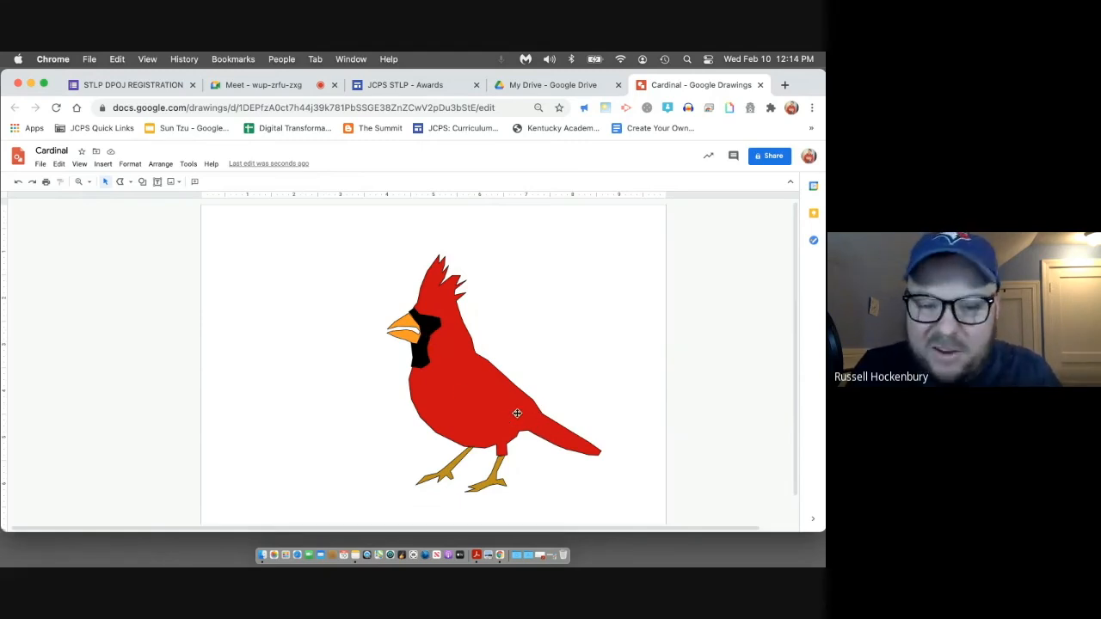
right_click(290, 310)
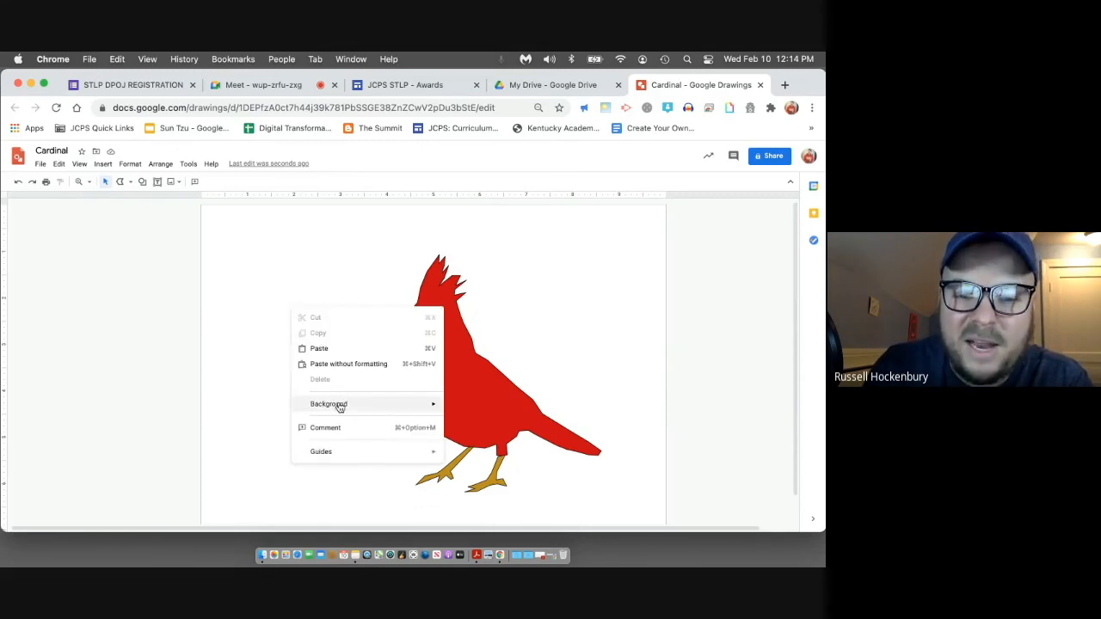
mouse_move(434, 404)
left_click(519, 379)
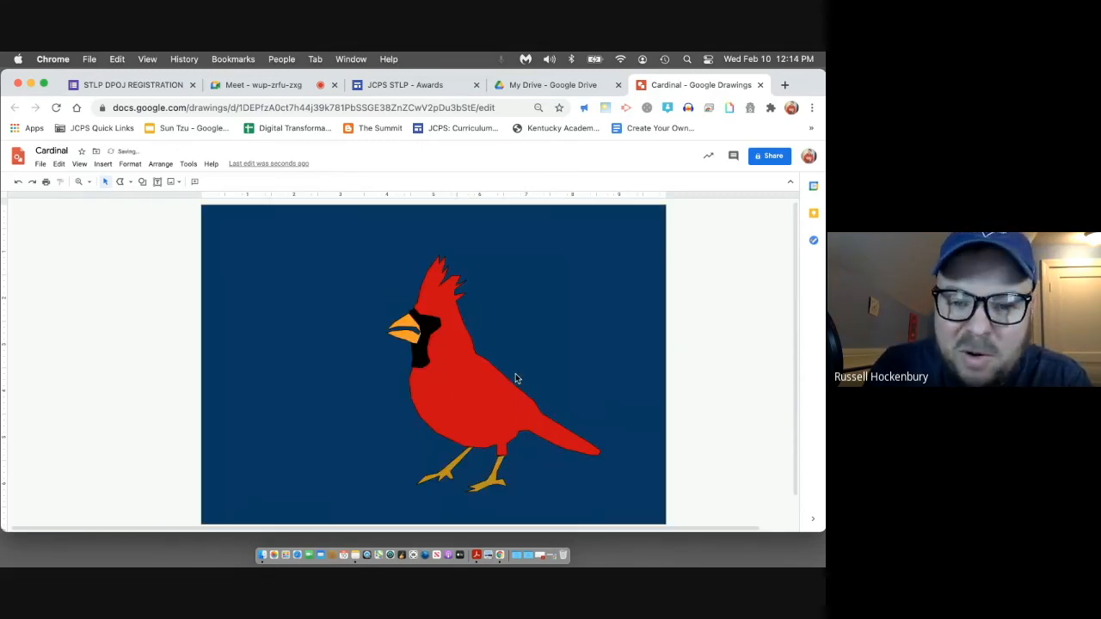
Insert the word art "Cardinal" and shrink and place it in the canvas's upper-left corner, above the bird.
left_click(102, 163)
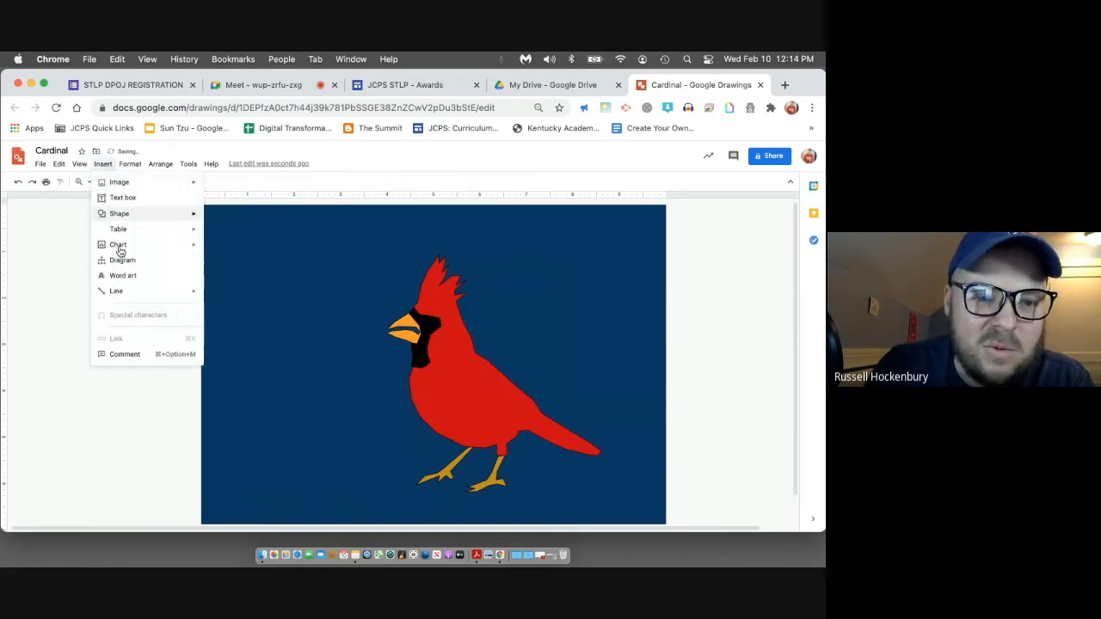
left_click(127, 275)
type("Cardinal")
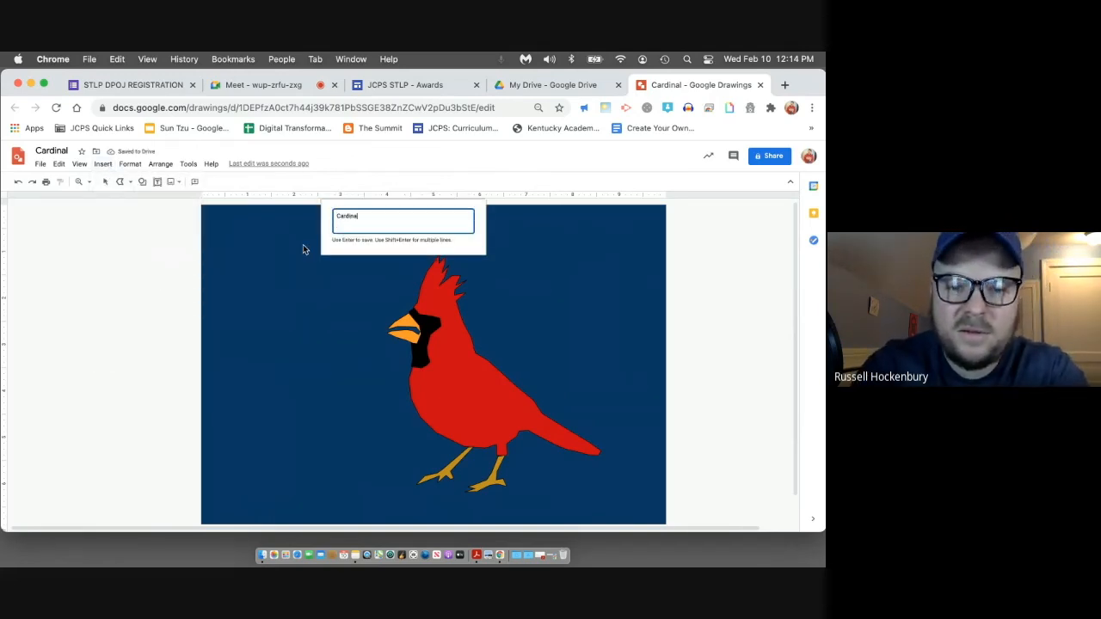
key("Return")
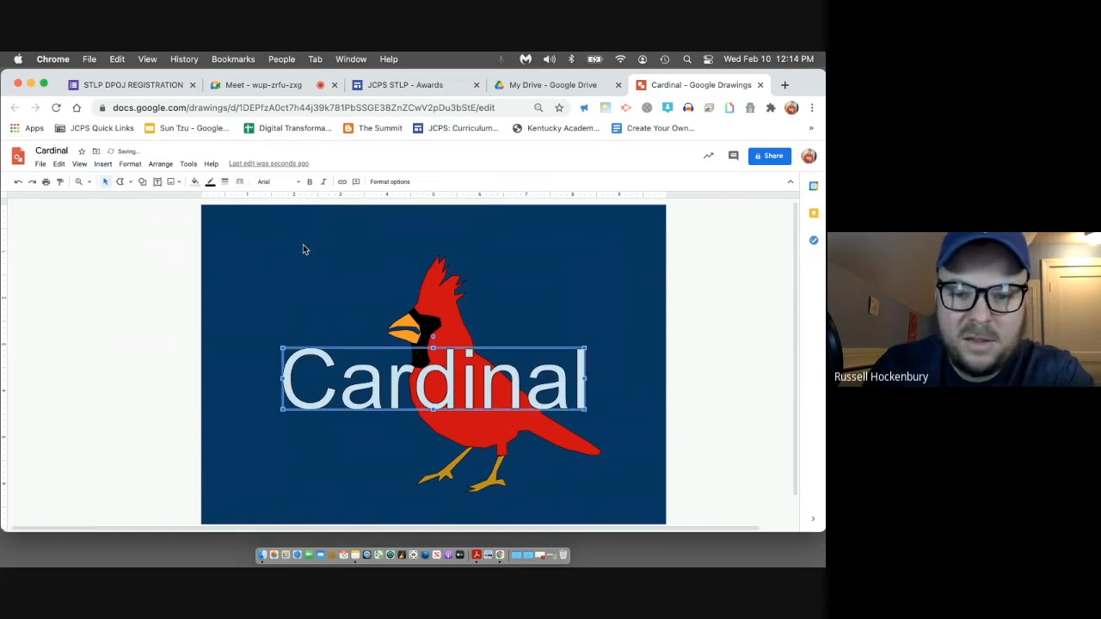
left_click_drag(587, 413, 490, 400)
left_click_drag(429, 381, 367, 248)
Format the "Cardinal" word art in bold Roboto with a white fill.
left_click(279, 182)
left_click(284, 235)
left_click(311, 181)
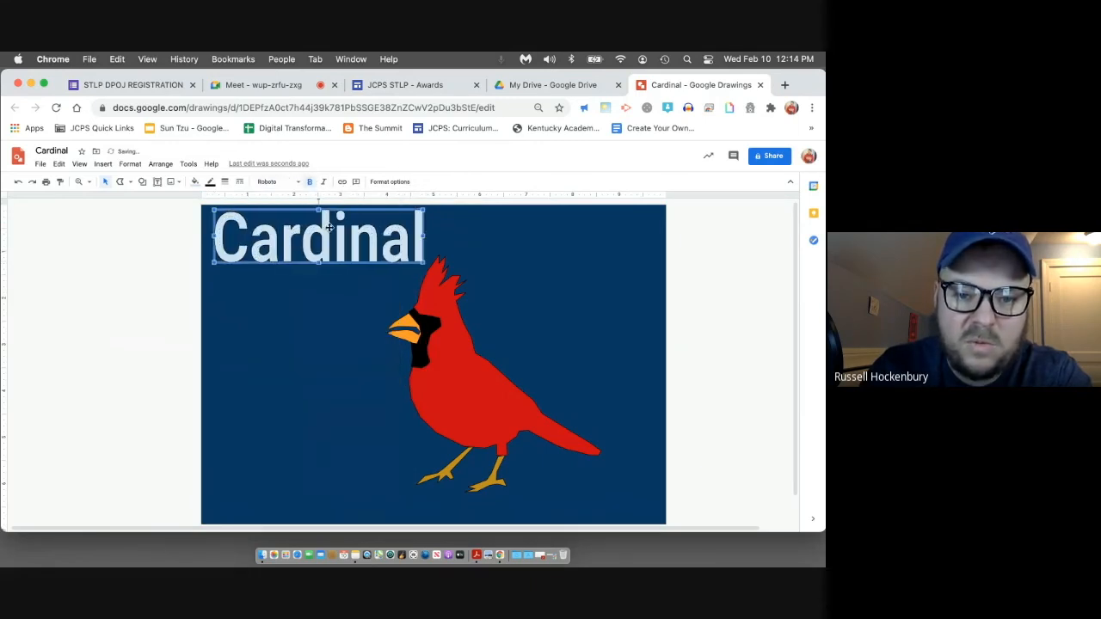
left_click(195, 181)
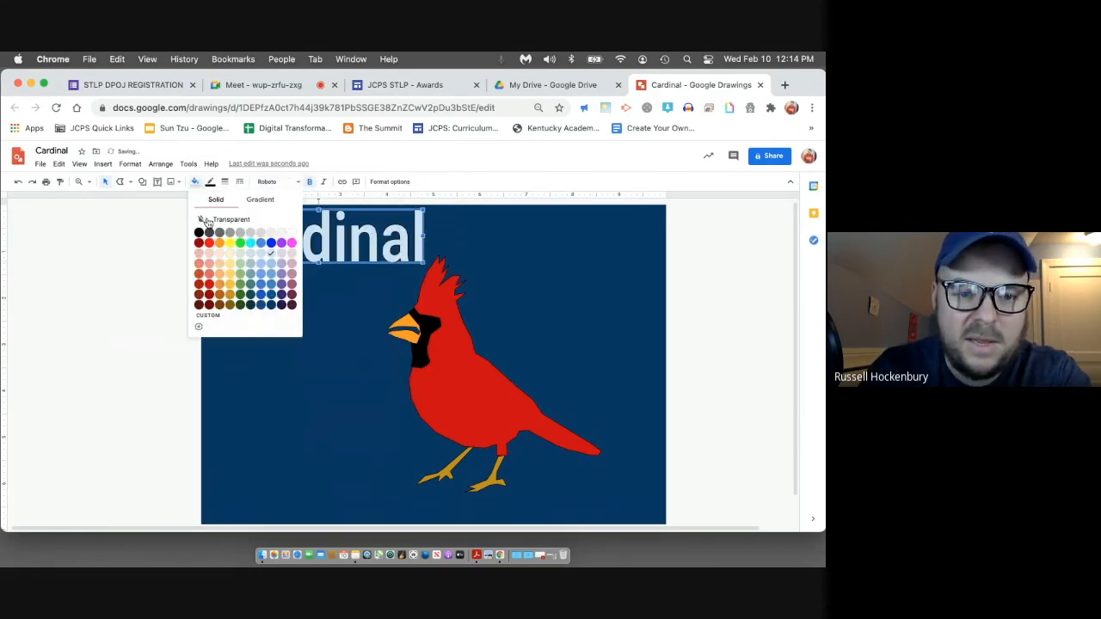
left_click(292, 233)
left_click(224, 181)
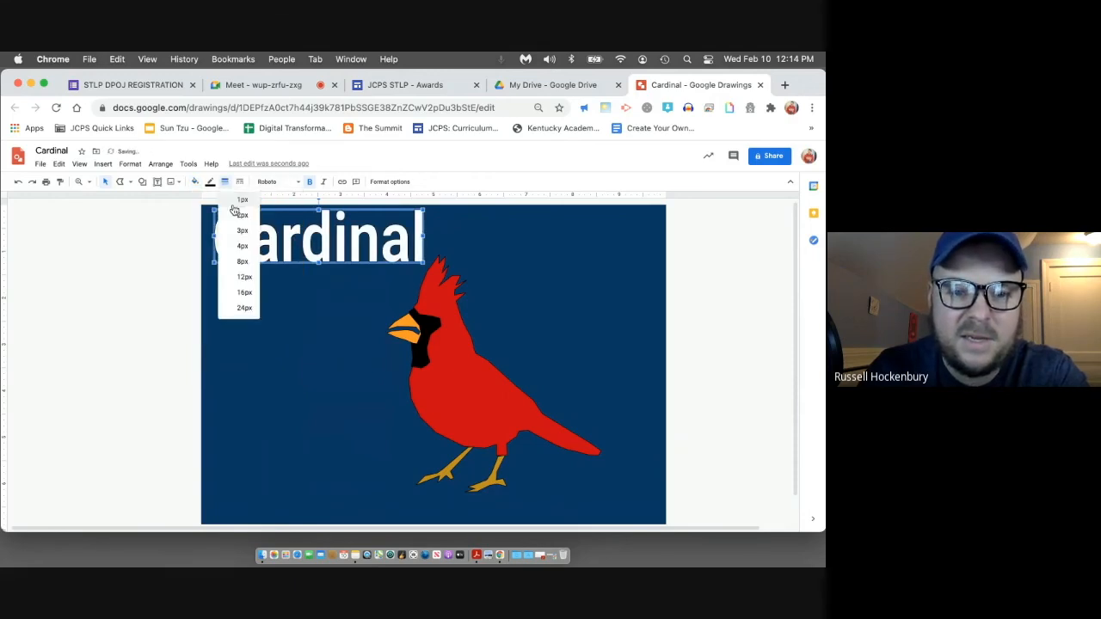
left_click(246, 332)
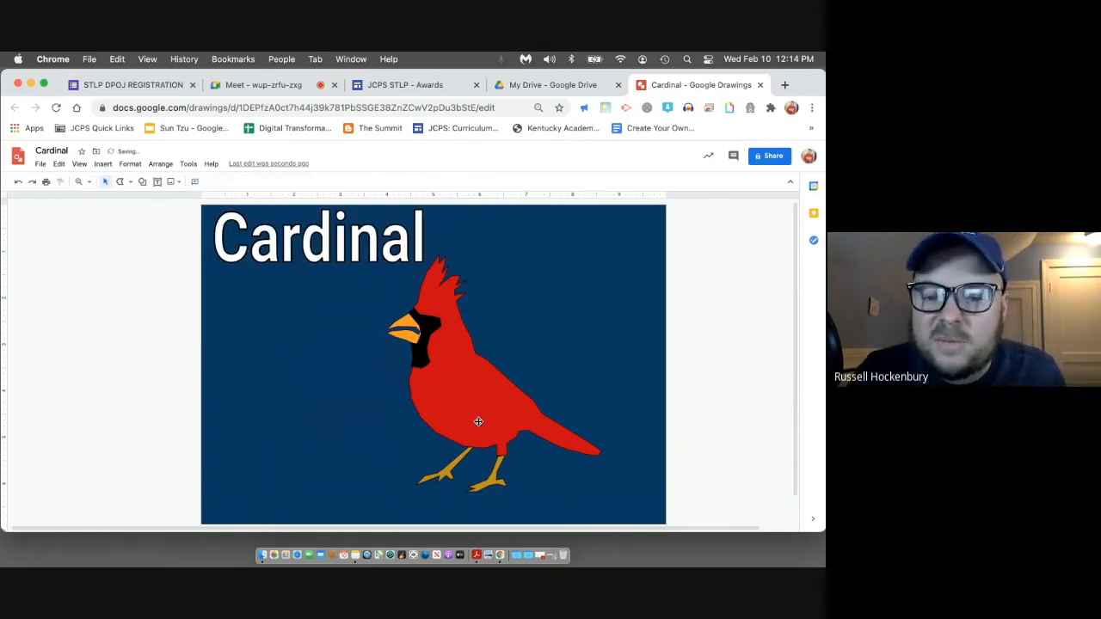
Try to shift the cardinal's shapes slightly towards the tail side, then undo the move.
left_click_drag(590, 496, 452, 359)
left_click(389, 383)
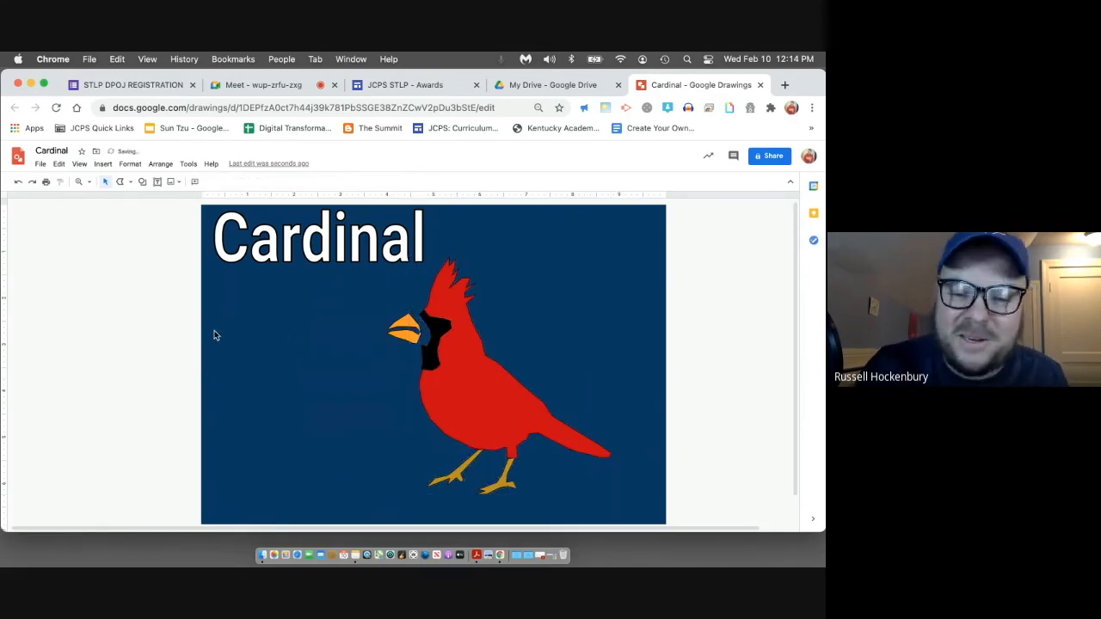
left_click(19, 183)
Select all the cardinal's shapes, including the beak, and move them together about 1.2 inches towards the right edge of the canvas.
left_click_drag(603, 503, 384, 280)
left_click_drag(472, 337, 527, 341)
left_click(333, 397)
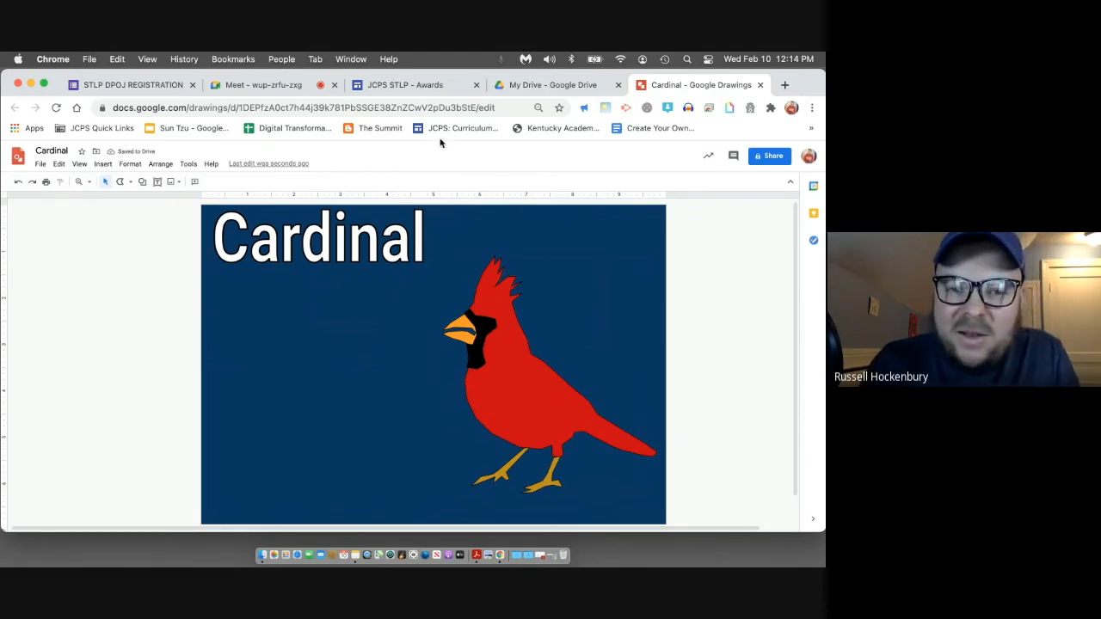
Search Google Drive for "blue jay" and open the Blue Jay Vector Art drawing.
left_click(547, 83)
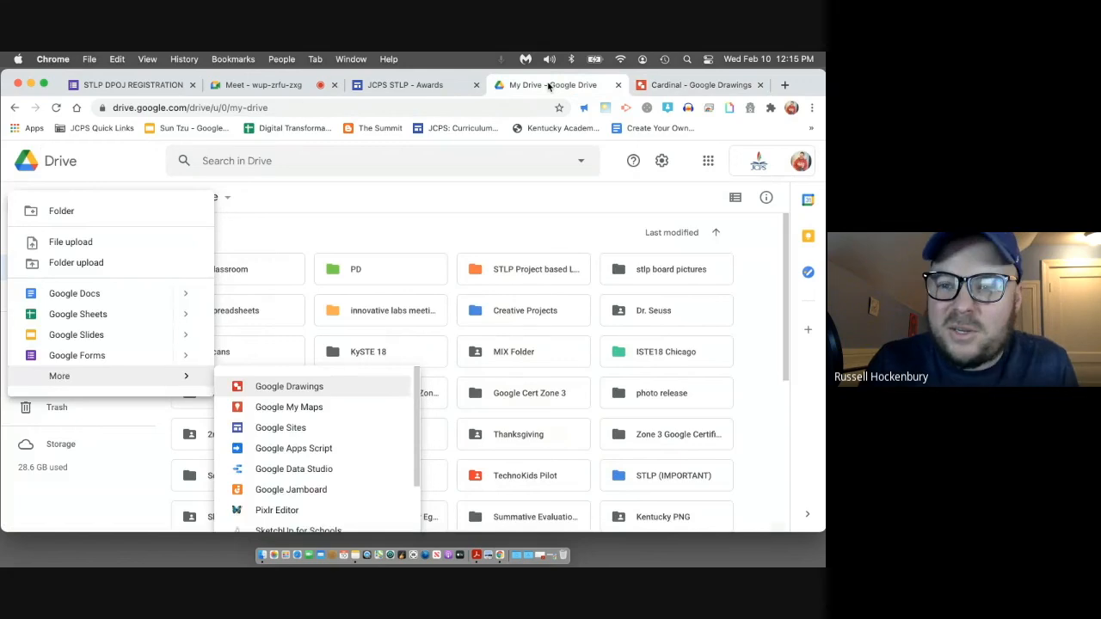
left_click(494, 159)
type("blue jay")
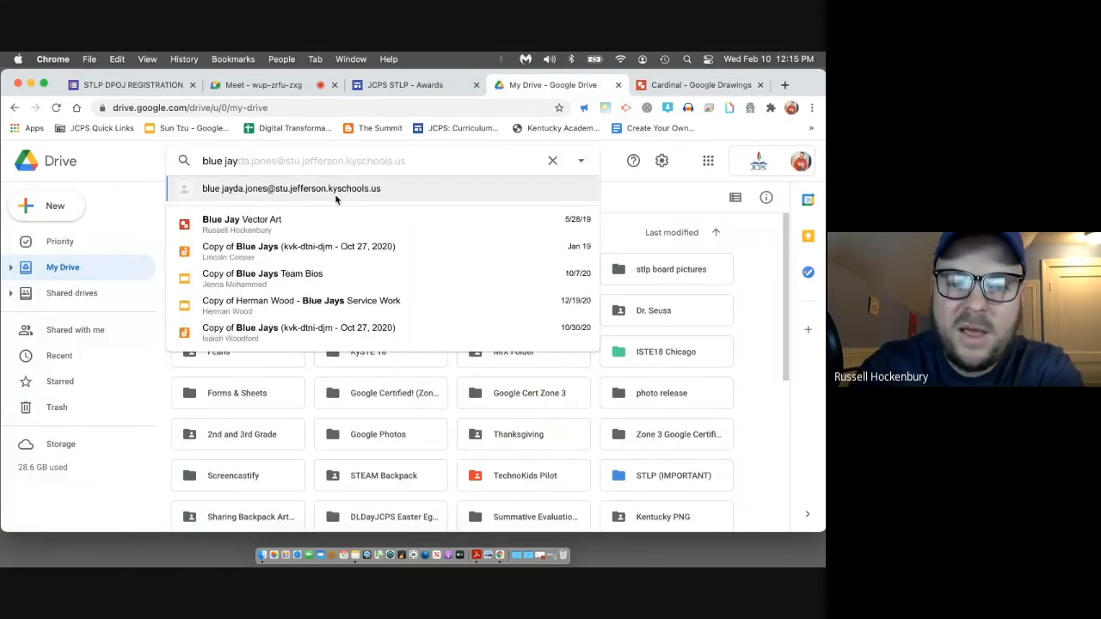
left_click(277, 227)
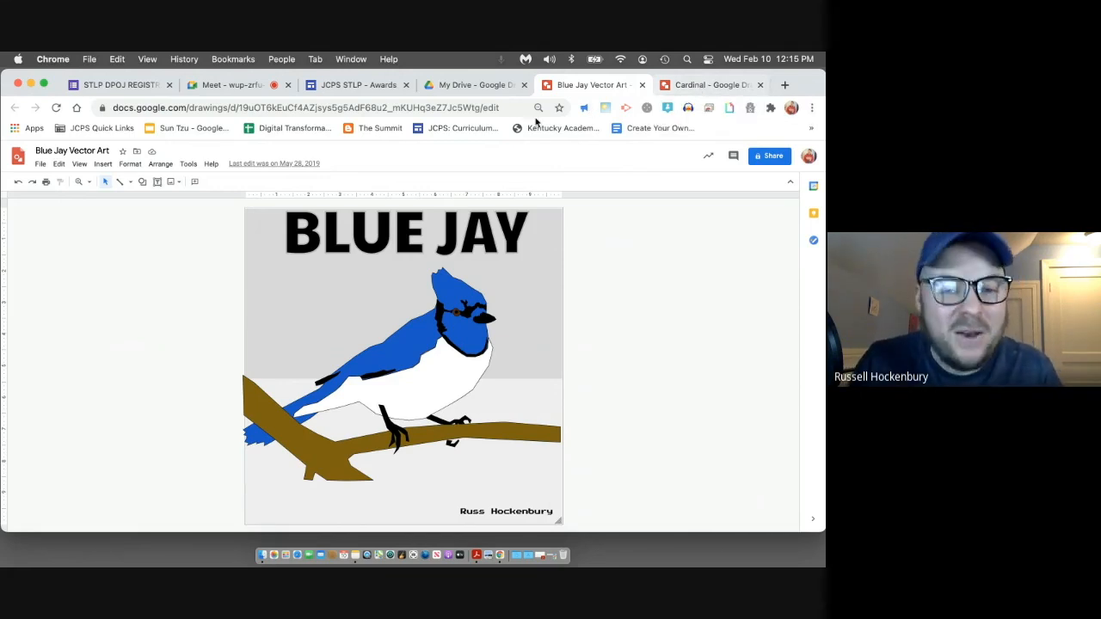
Switch to the JCPS STLP Awards page and view the winning DPOJ and live competition entries.
left_click(361, 85)
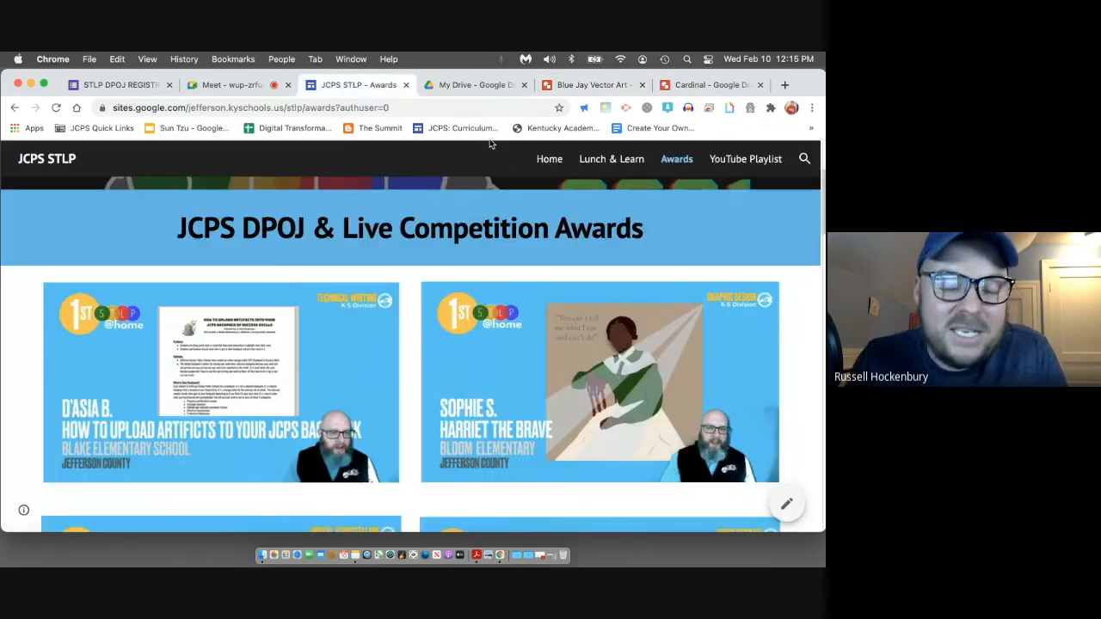
scroll(593, 357, "down", 1)
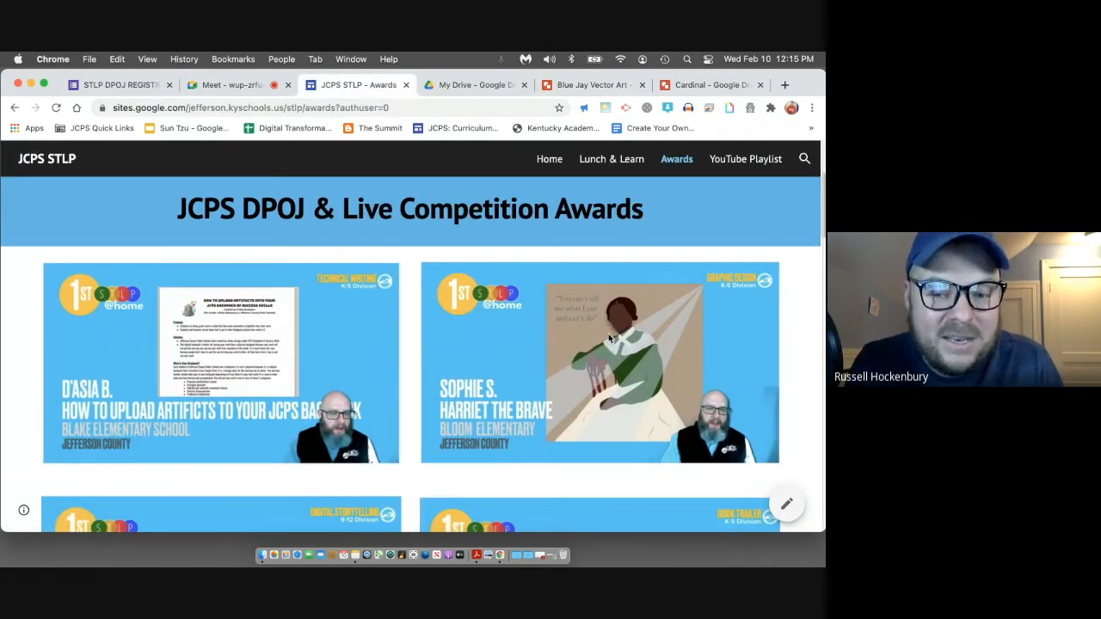